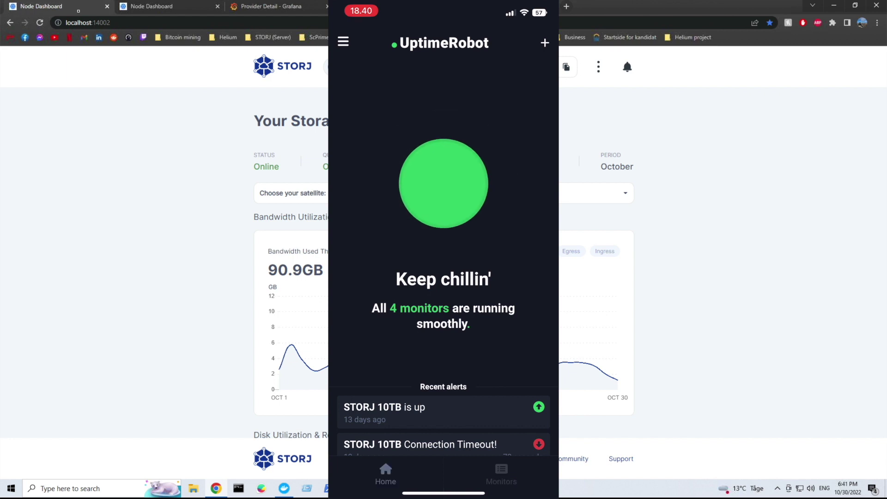
- Open the UptimeRobot Monitors tab to view each monitor's uptime
left_click(501, 474)
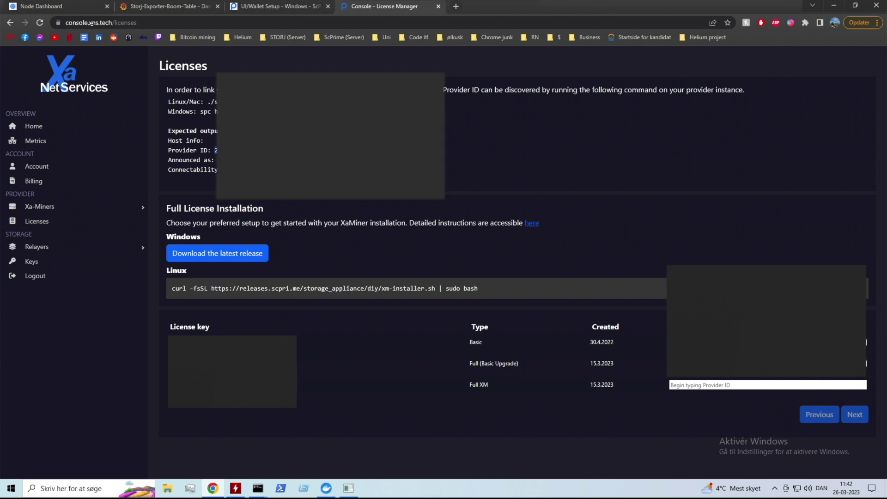
- Check the console address, then open the Full License Installation 'here' link in a new tab
double_click(165, 23)
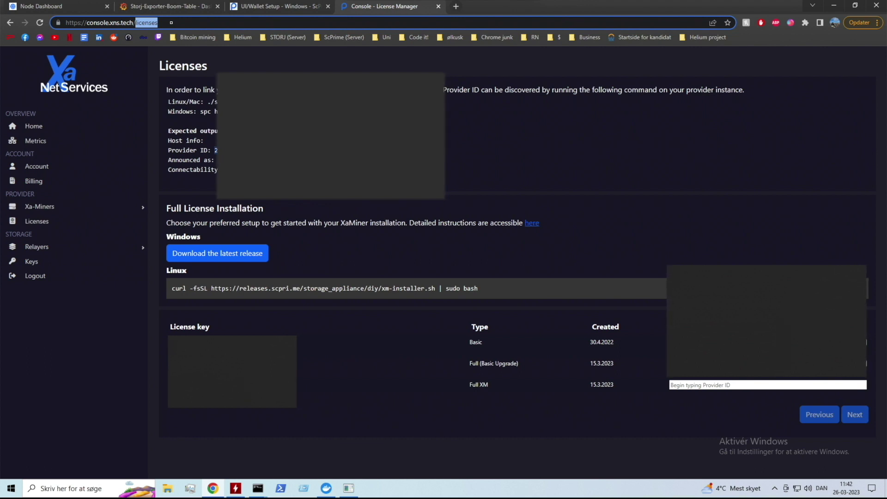
left_click(171, 23)
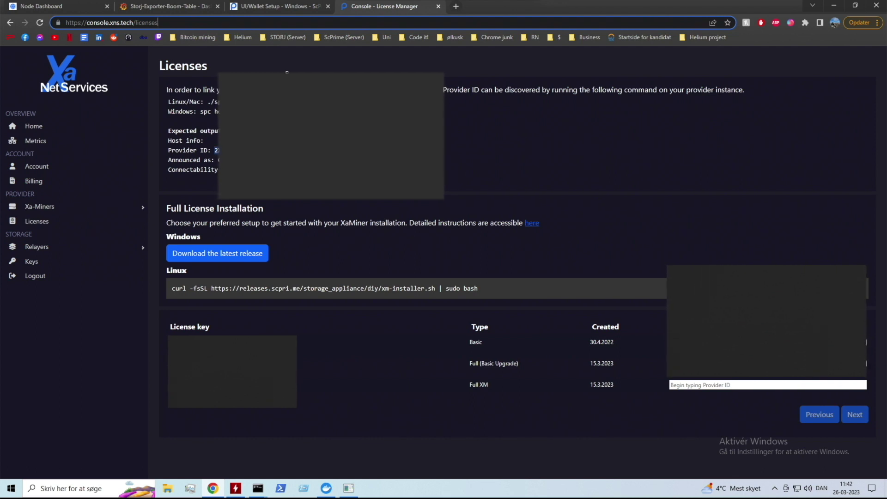
left_click(521, 177)
right_click(534, 225)
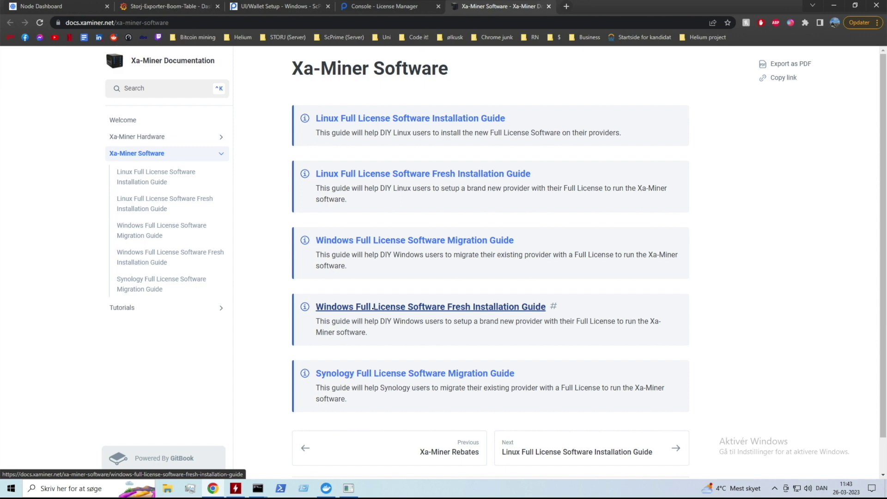
- Open the Windows Full License Software Fresh Installation Guide, then compare with Docker Desktop's containers
left_click(373, 308)
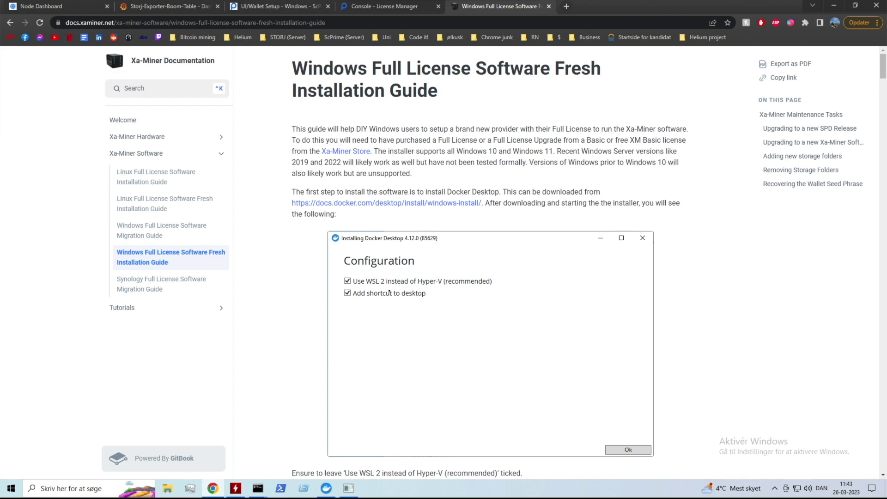
key("alt+Tab")
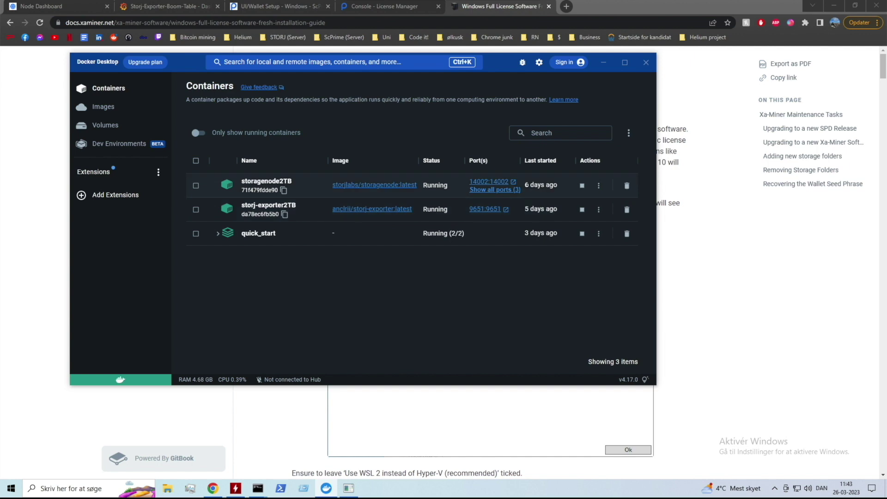
left_click_drag(524, 185, 559, 185)
left_click(559, 185)
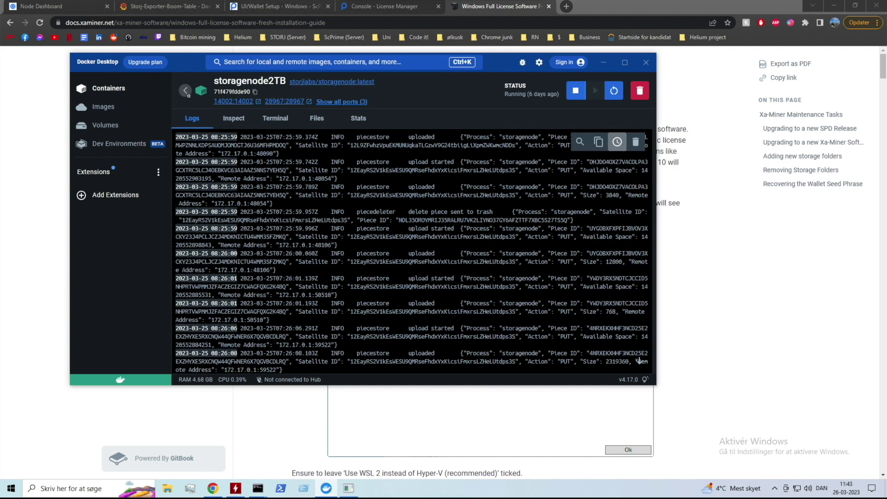
left_click(186, 94)
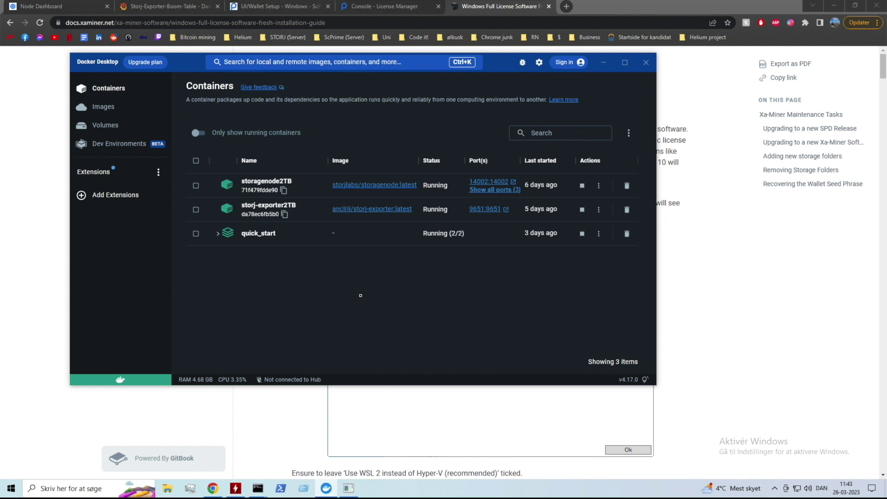
- Minimize Docker Desktop, read down to the Download Latest Release paragraph, and return to Licenses
left_click(604, 62)
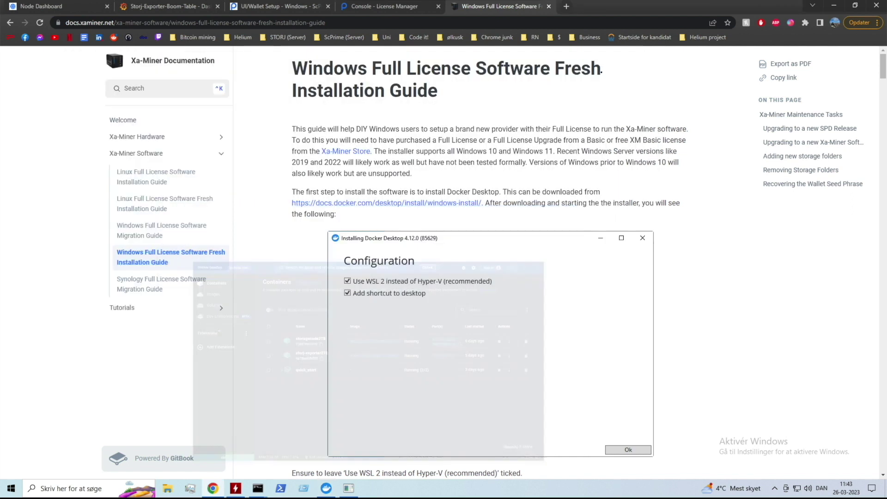
scroll(490, 259, "down", 8)
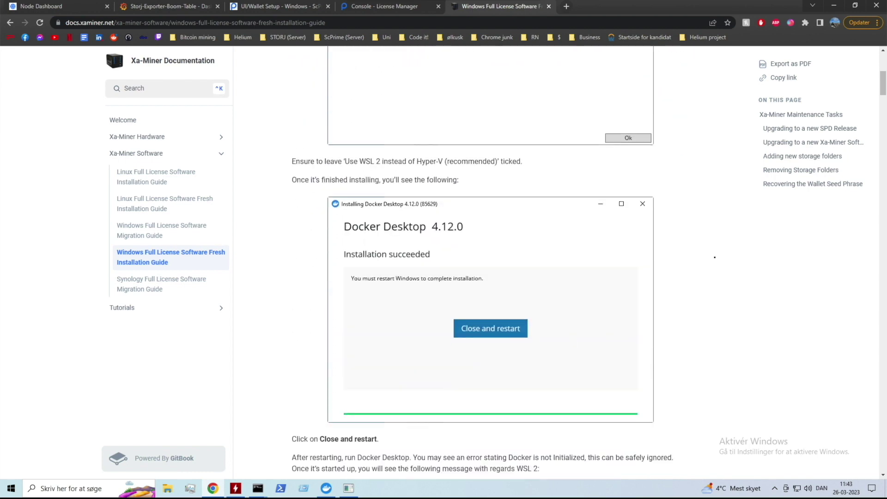
scroll(490, 262, "down", 10)
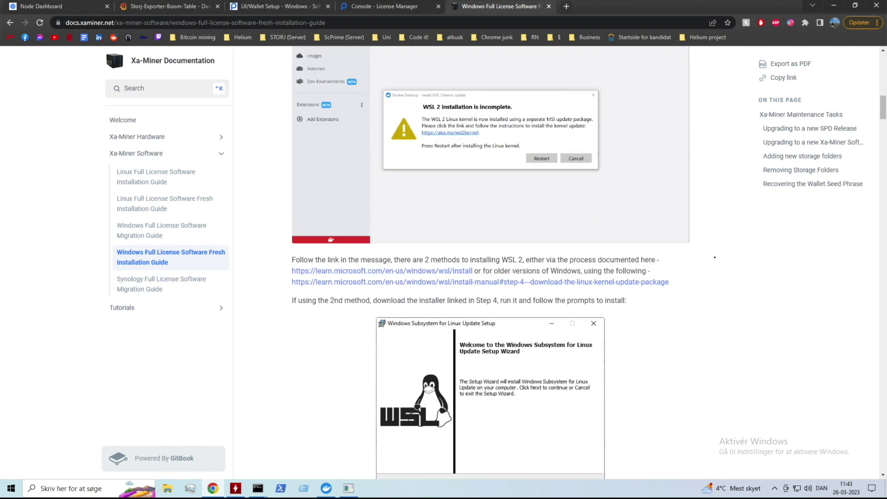
scroll(714, 257, "down", 6)
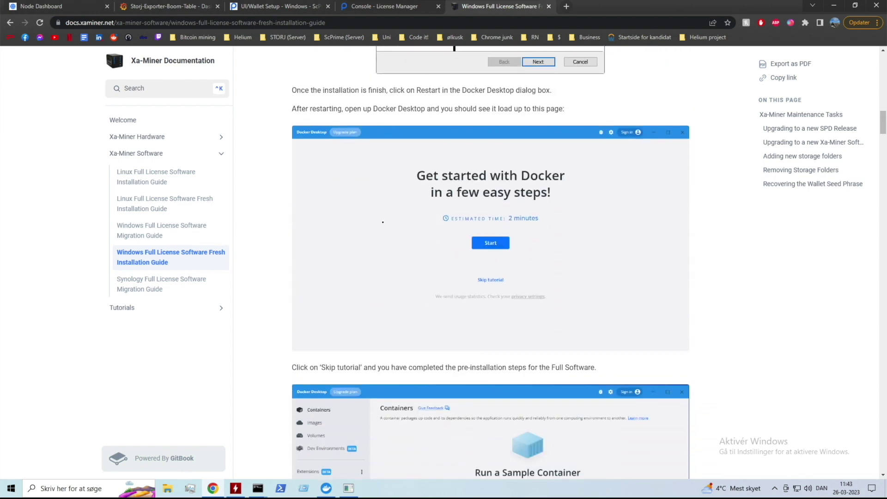
scroll(475, 269, "down", 12)
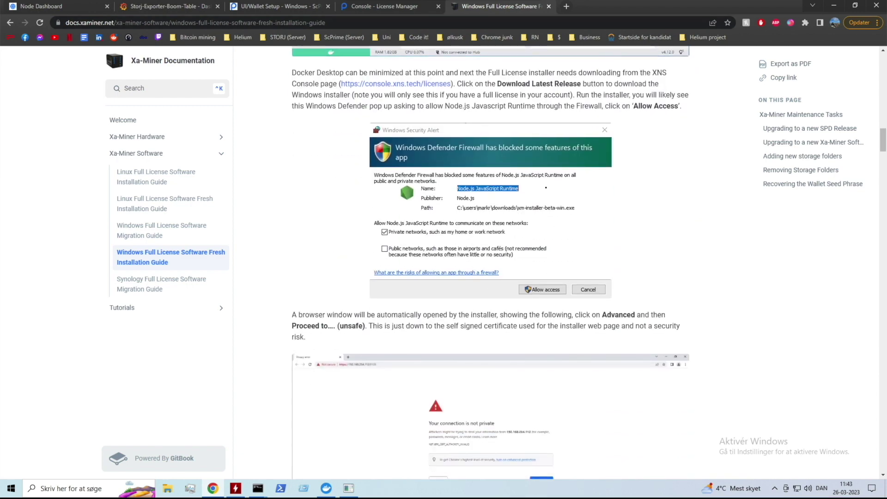
scroll(546, 188, "down", 3)
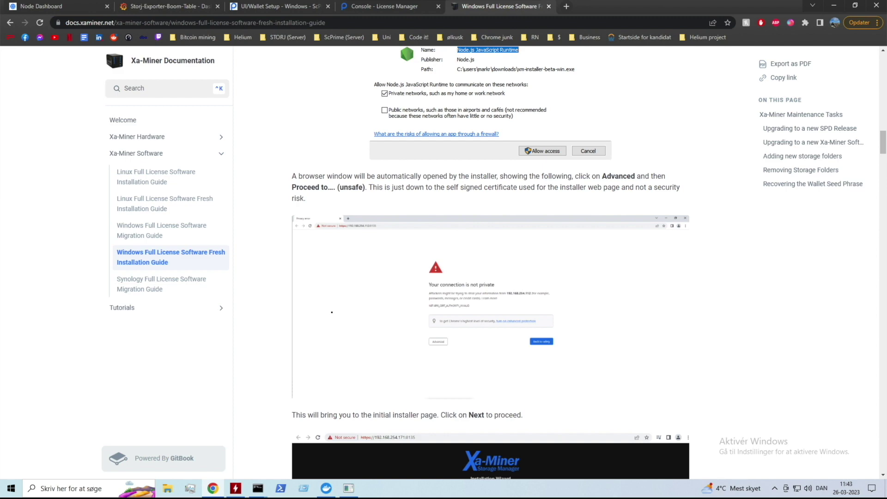
scroll(332, 312, "down", 4)
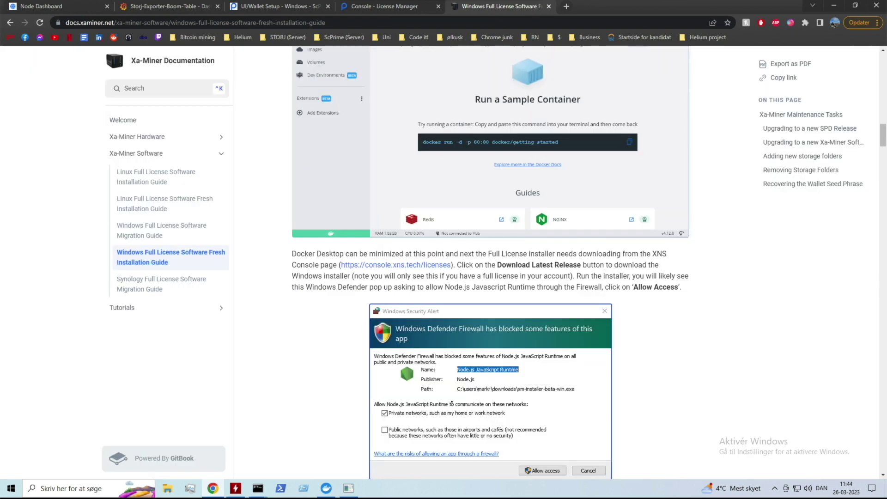
scroll(452, 401, "down", 4)
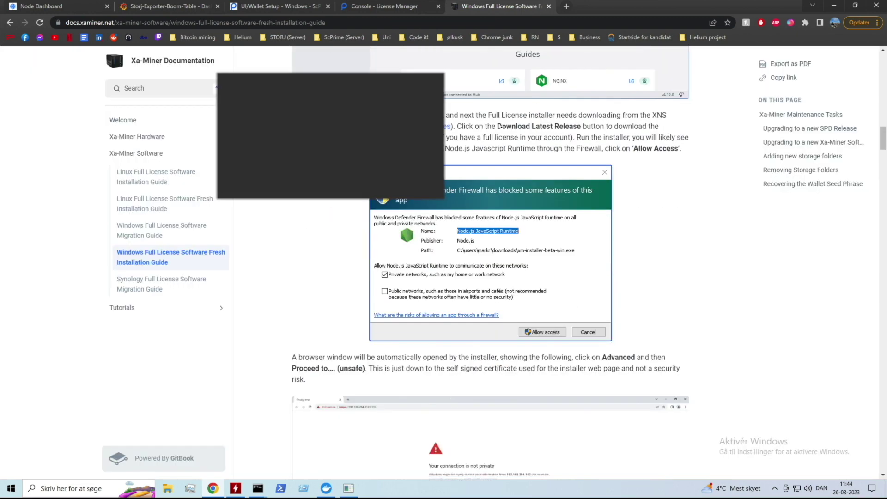
left_click_drag(502, 126, 581, 127)
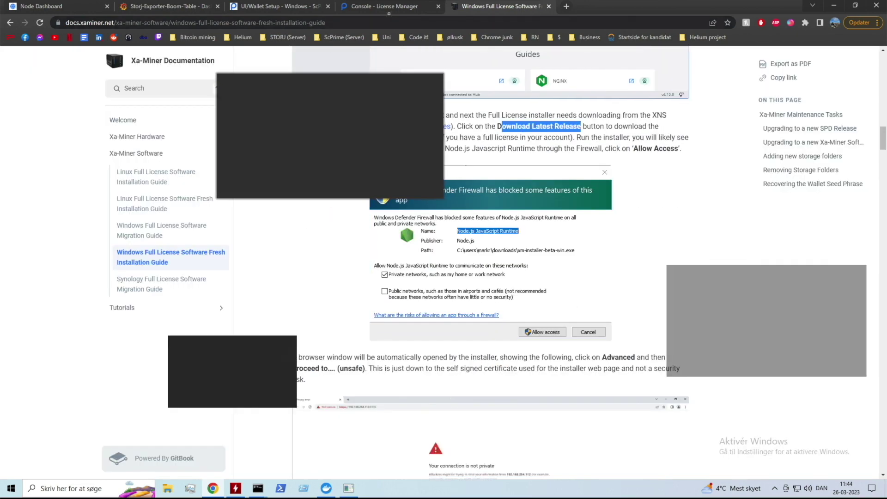
key("ctrl+Page_Up")
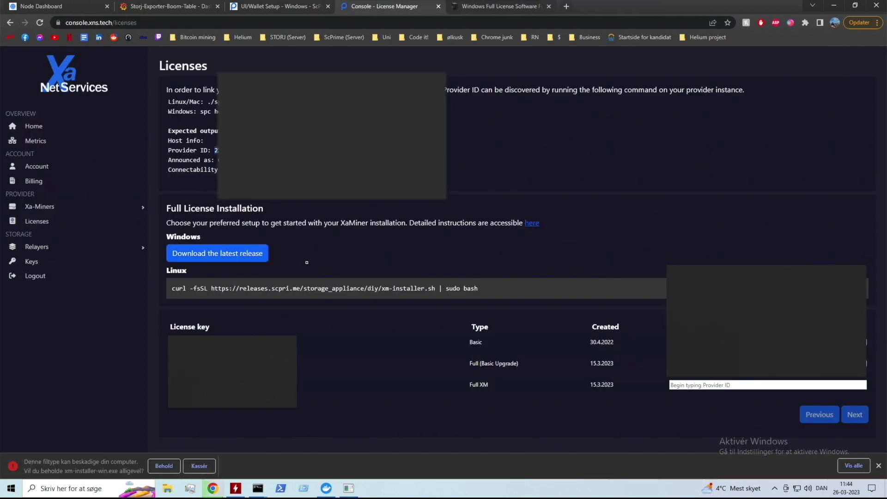
- Keep xm-installer-win.exe and run it despite the unrecognised-app warning
left_click(164, 466)
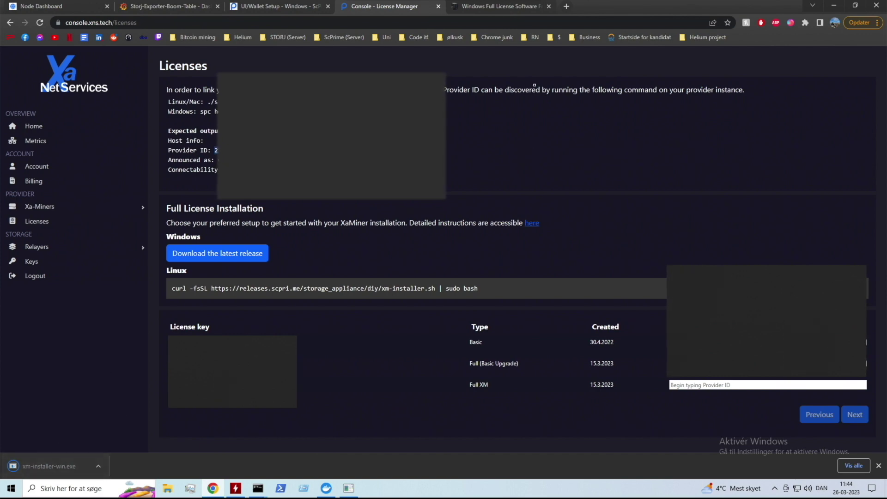
left_click(502, 7)
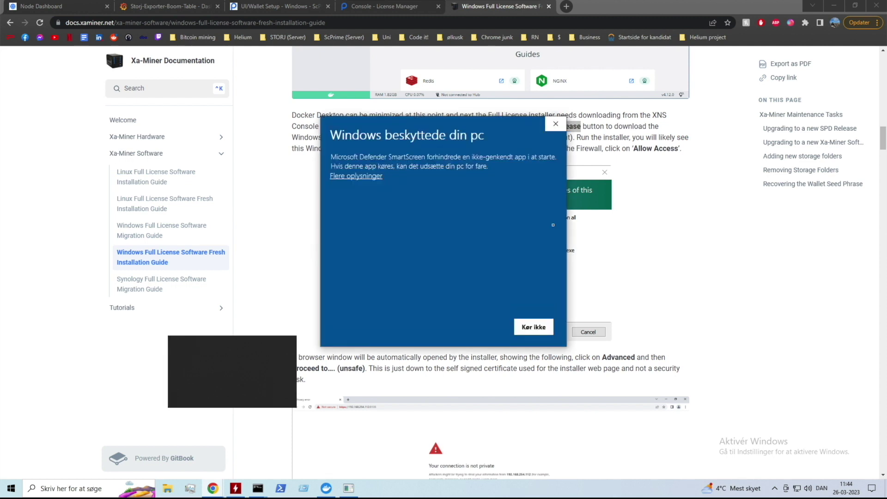
left_click(356, 176)
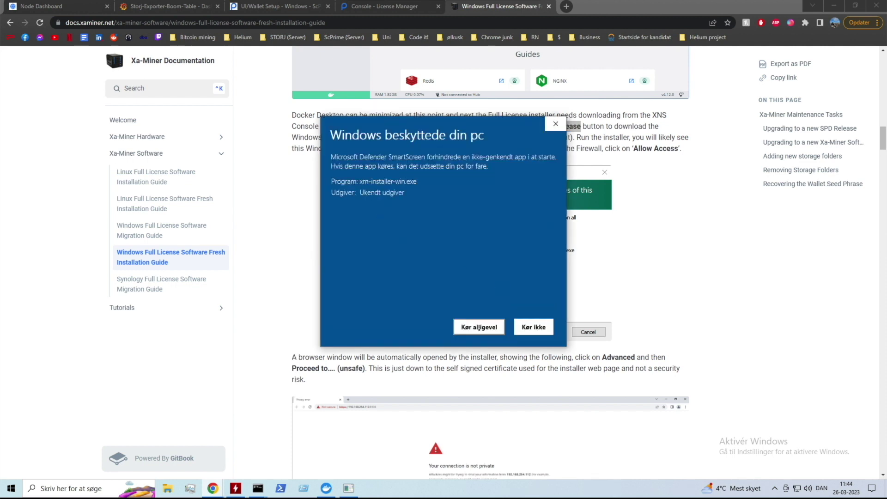
left_click(479, 328)
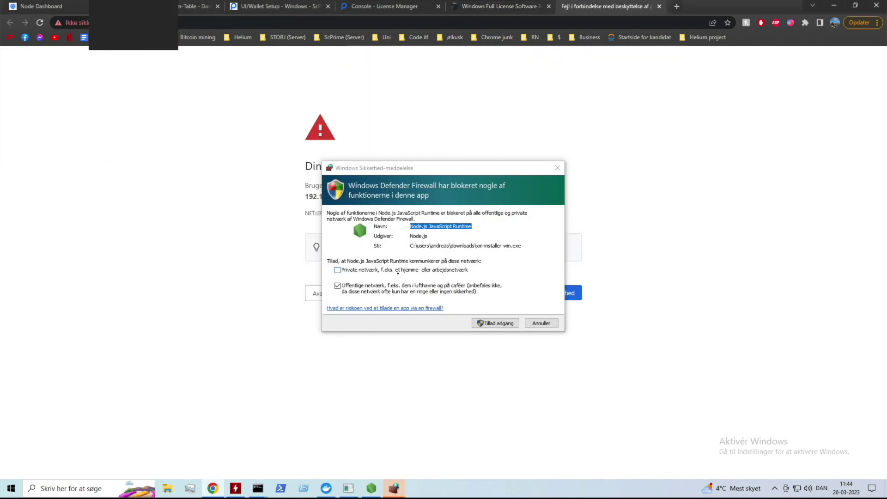
- Allow the installer through the firewall on private networks only, not public
left_click(337, 270)
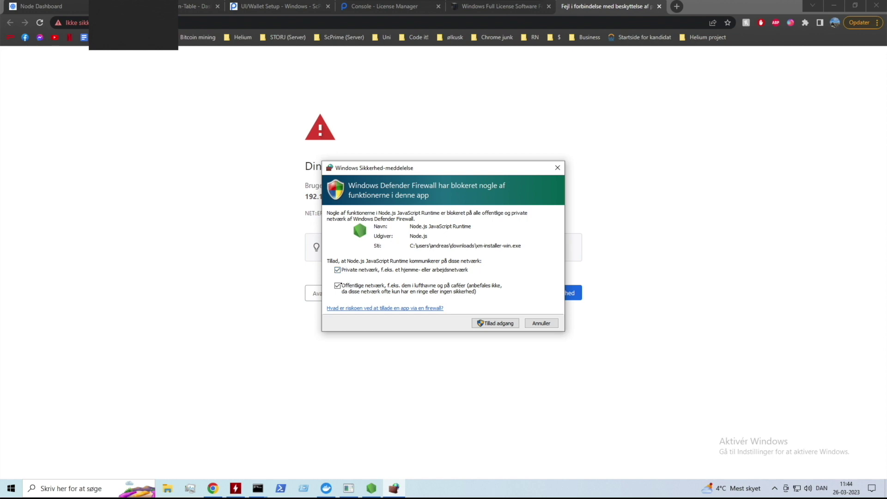
left_click(337, 286)
left_click(481, 323)
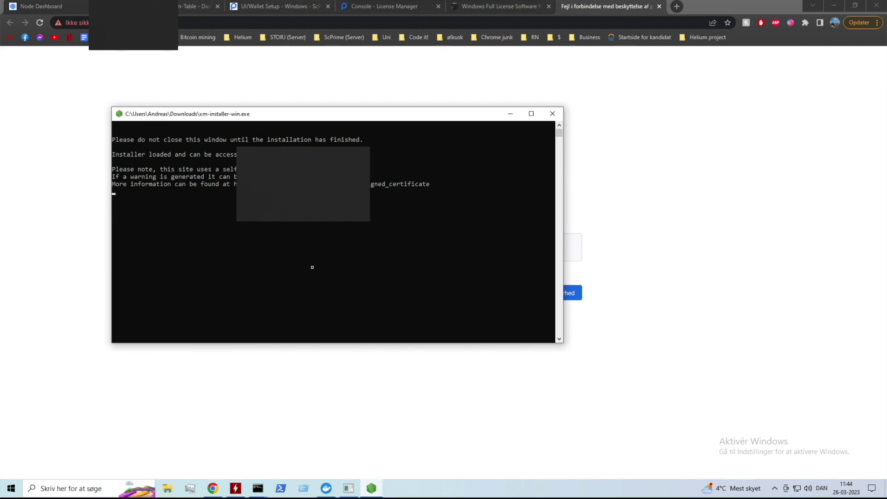
- Proceed past Chrome's connection-not-private warning to 192.168.0.84 (usikkert)
left_click(511, 114)
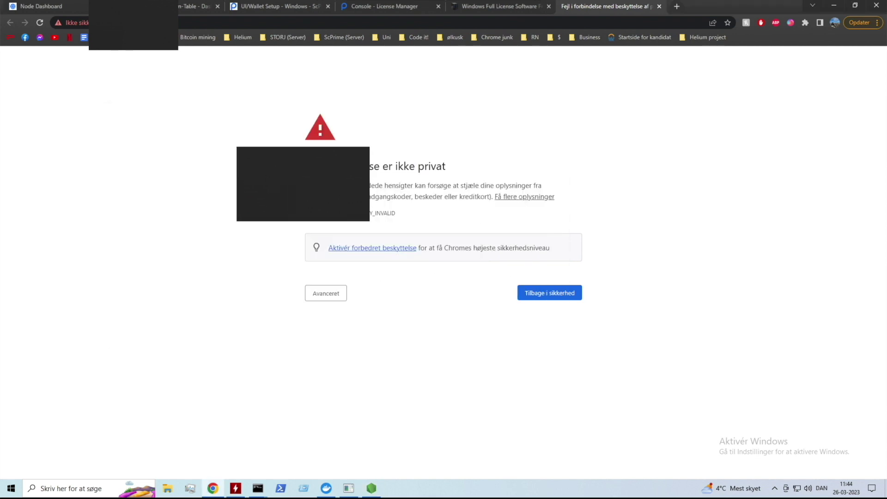
triple_click(461, 169)
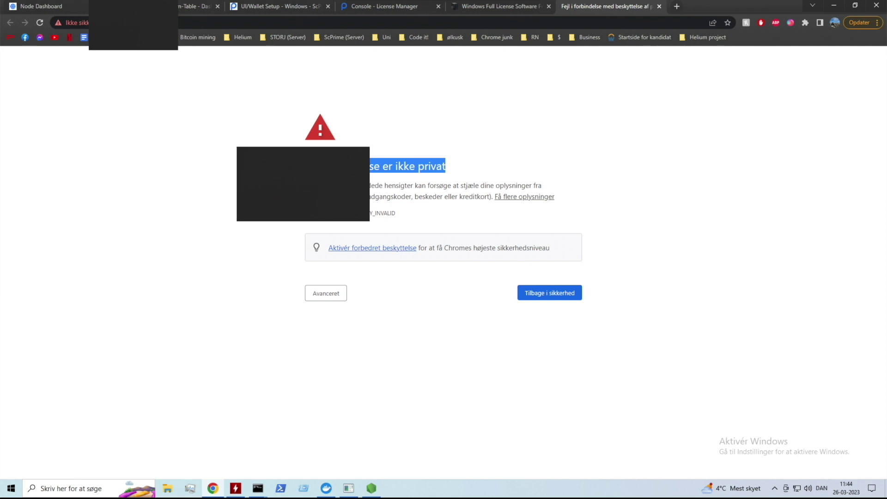
left_click_drag(461, 168, 468, 189)
left_click(469, 190)
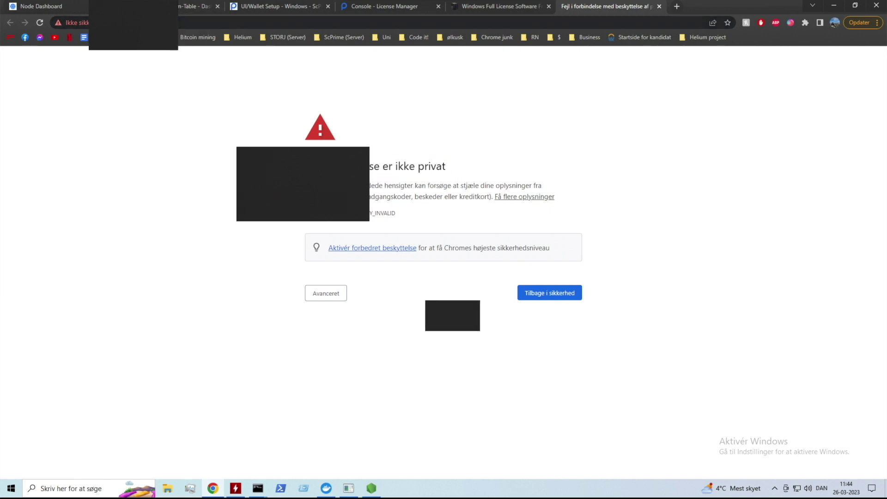
left_click(333, 297)
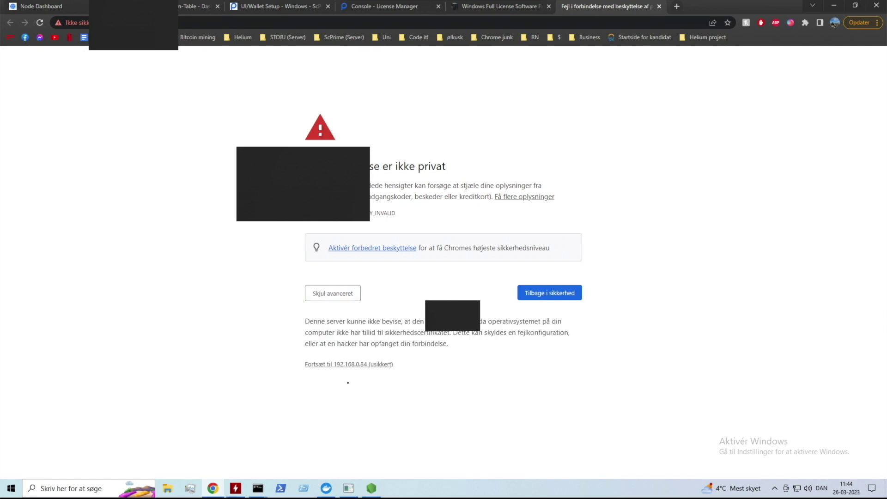
left_click(355, 365)
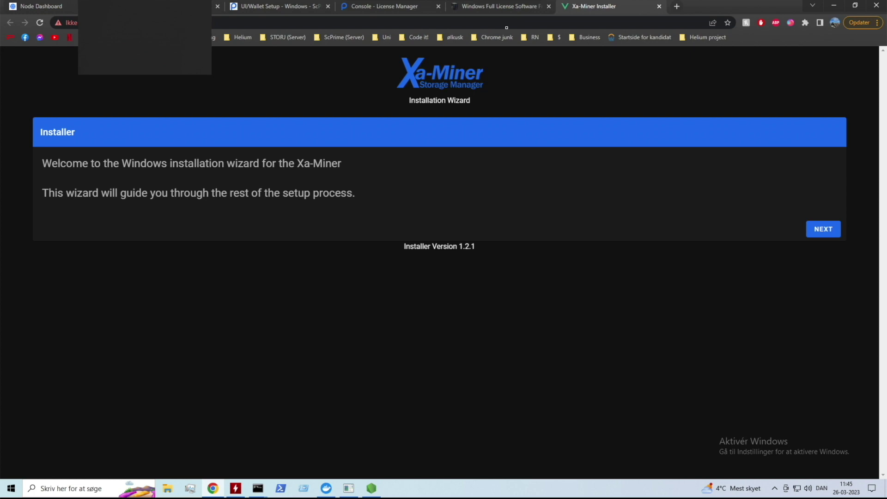
- Read further in the installation guide, then return to the Xa-Miner Installer welcome page
left_click(504, 6)
scroll(478, 274, "down", 3)
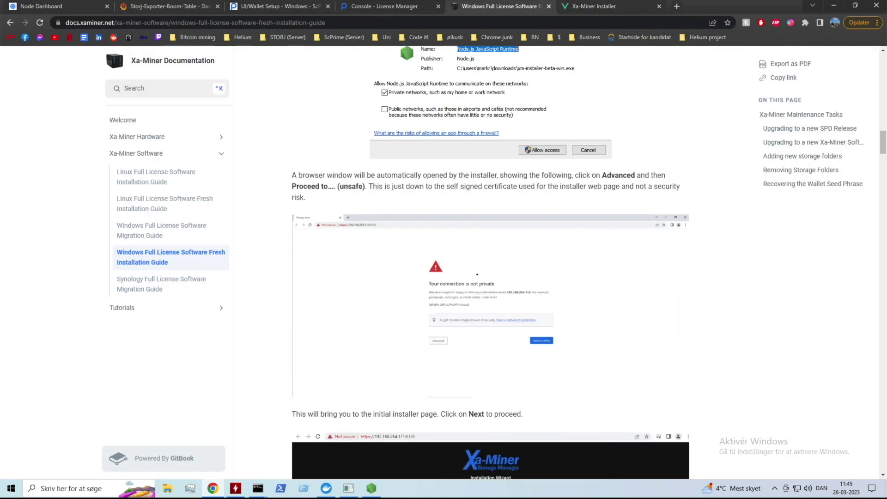
scroll(477, 274, "down", 5)
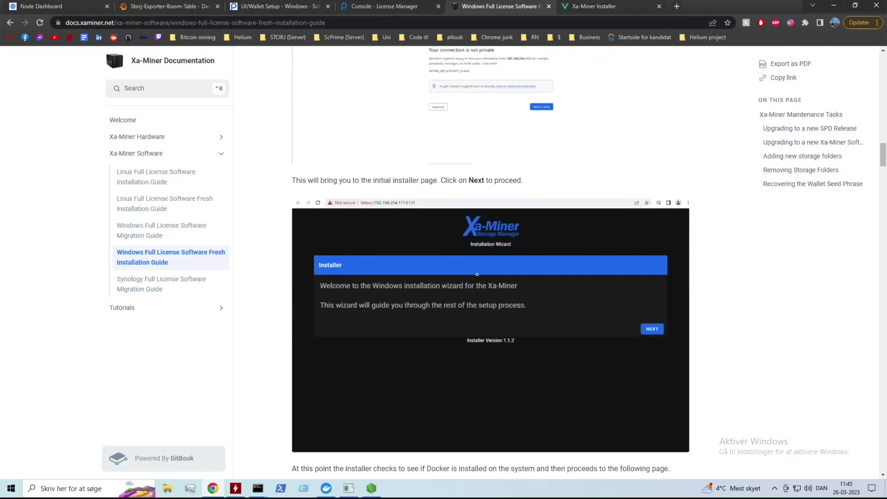
scroll(478, 274, "down", 5)
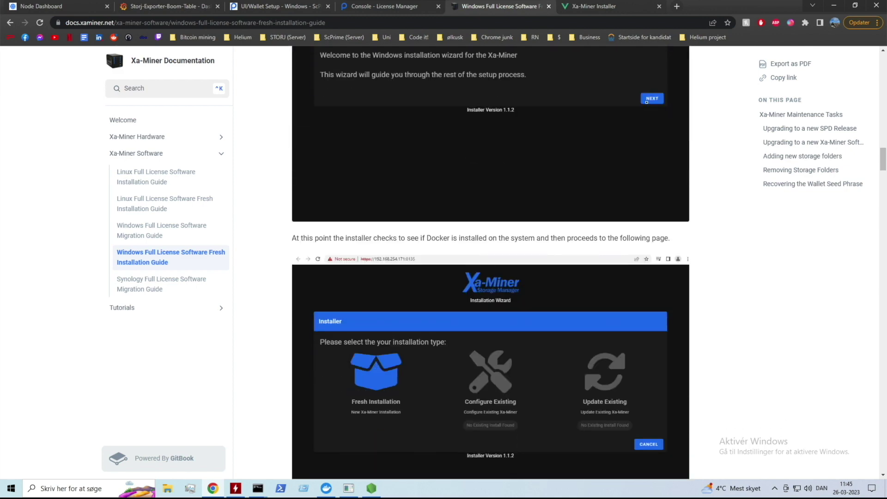
scroll(477, 274, "down", 3)
left_click(594, 6)
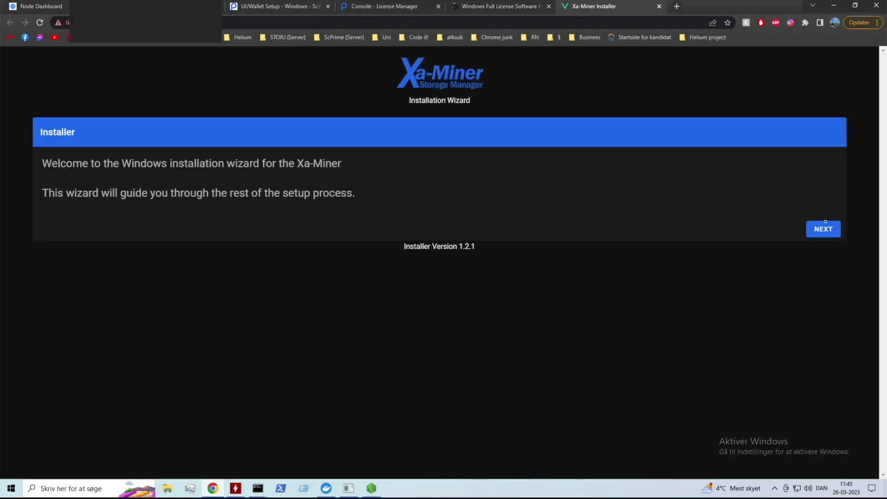
- Choose Fresh Installation and open Advanced configuration showing folders and ports 80, 4282, 4283
left_click(825, 228)
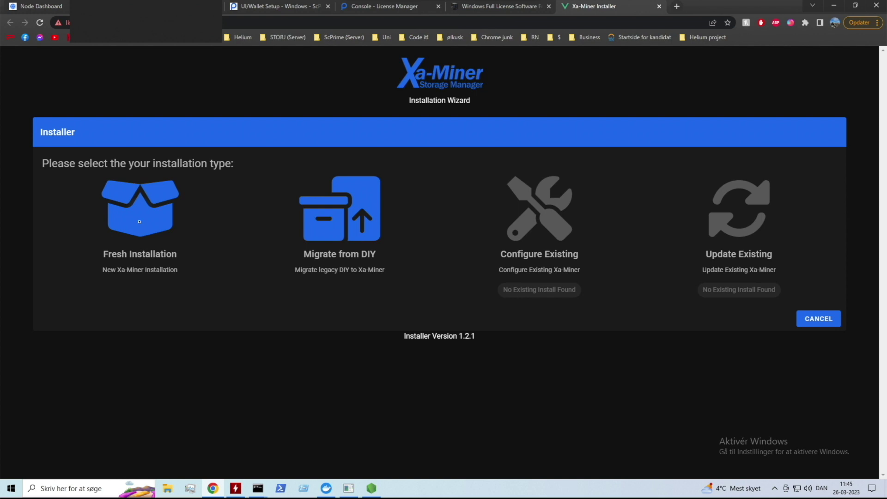
left_click(145, 218)
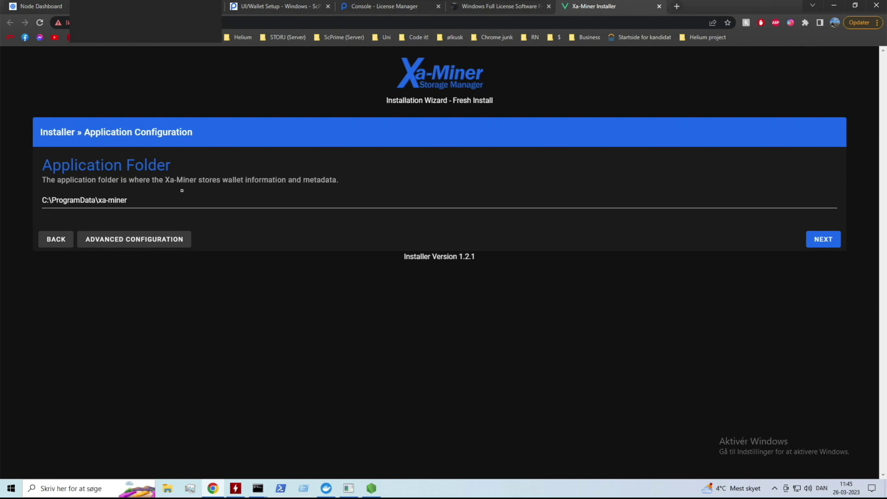
left_click(165, 241)
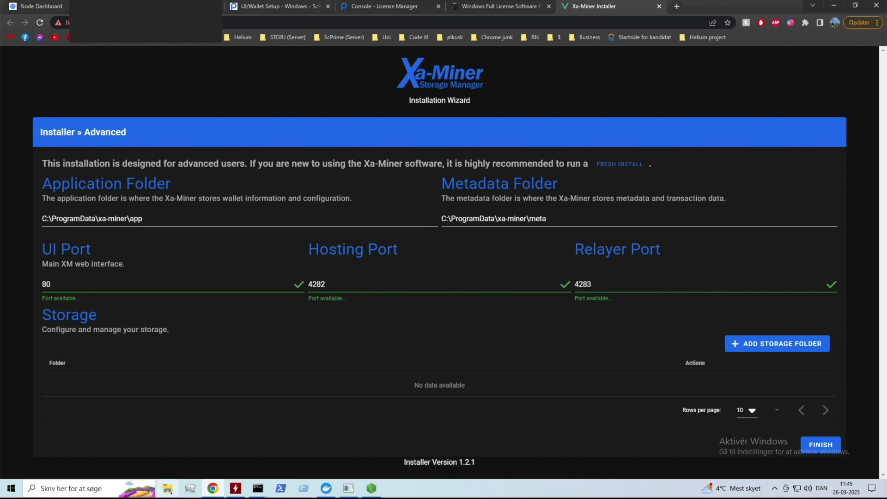
- Use C:\xa-miner\App and C:\xa-miner\Metadata folders, add D:\Data as storage, and finish setup
left_click(167, 488)
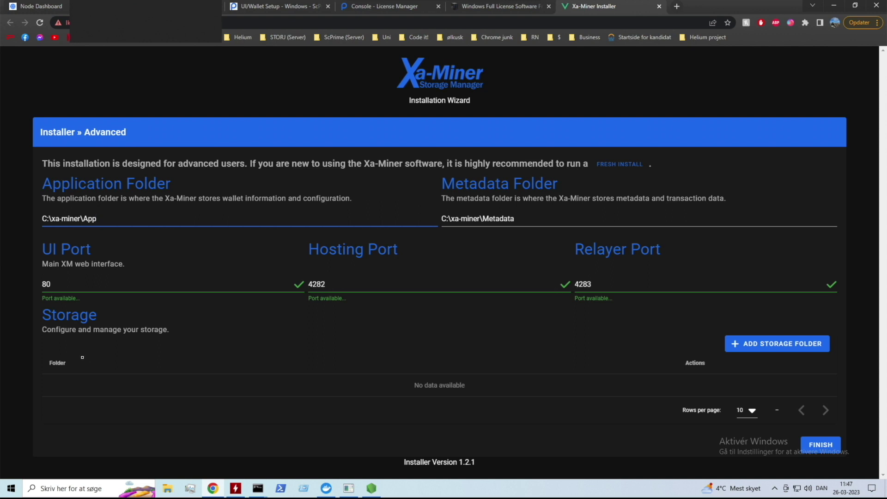
left_click(86, 385)
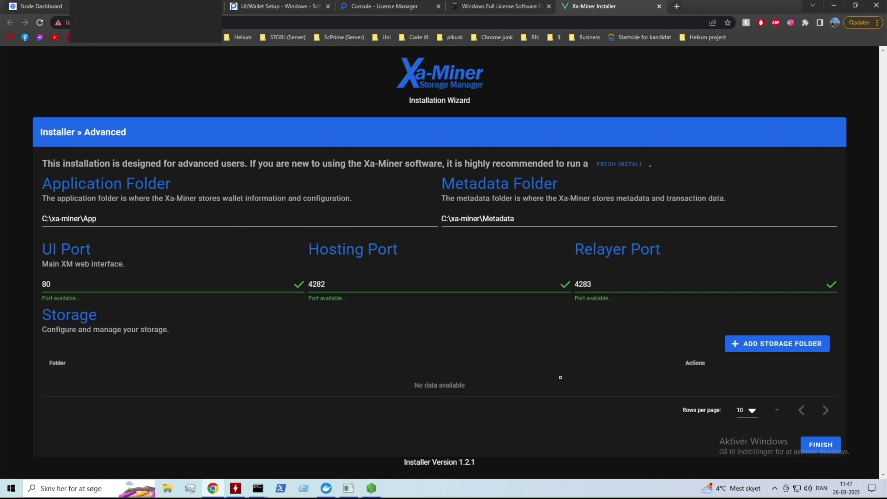
left_click(772, 347)
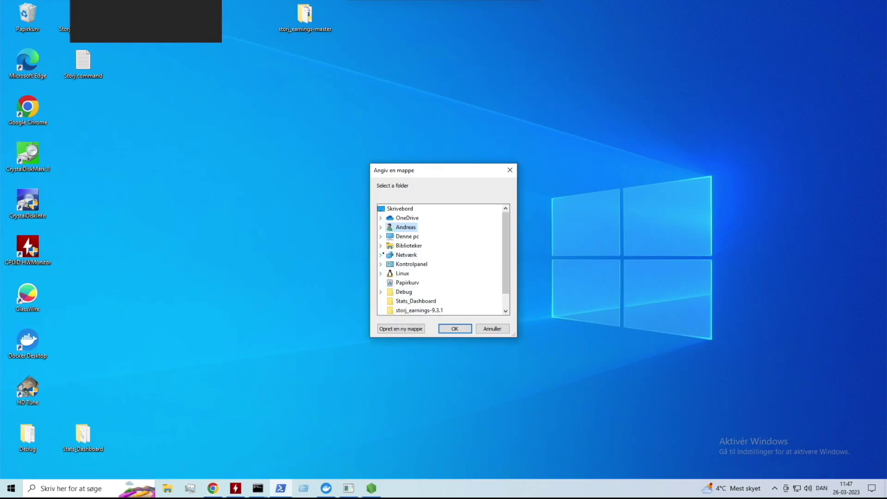
left_click(380, 236)
left_click_drag(509, 245, 509, 248)
left_click(389, 292)
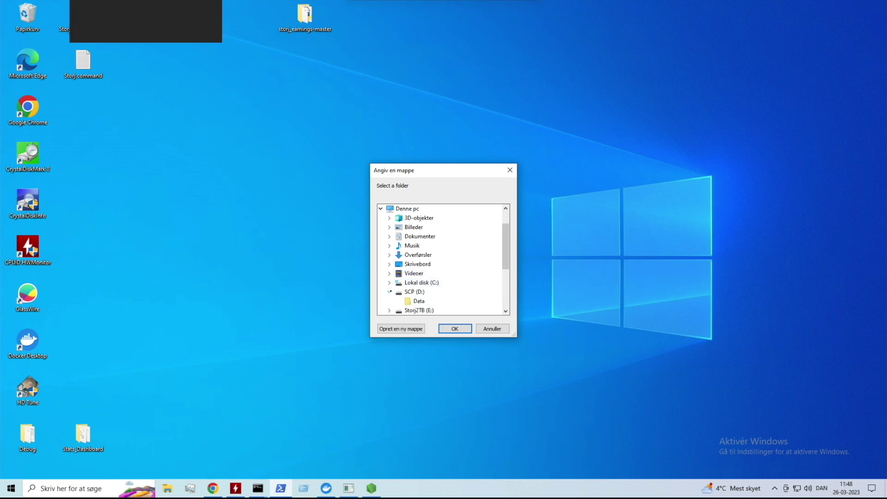
left_click(418, 301)
left_click(454, 328)
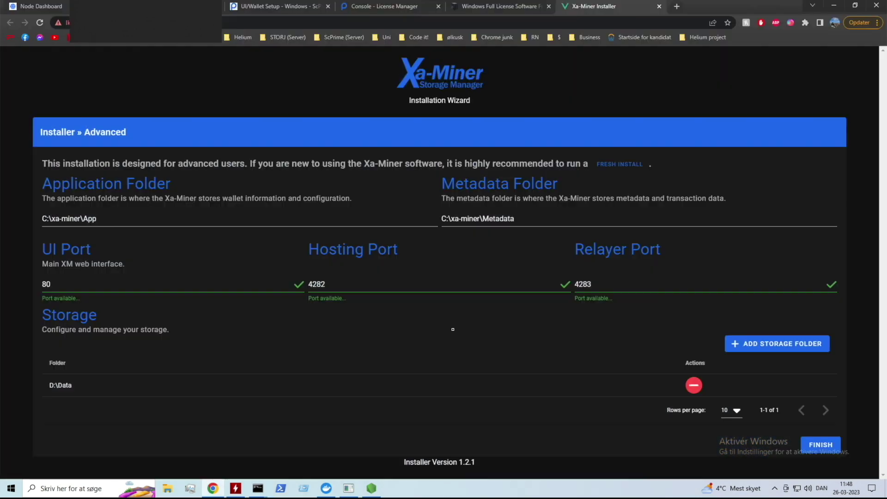
left_click(817, 445)
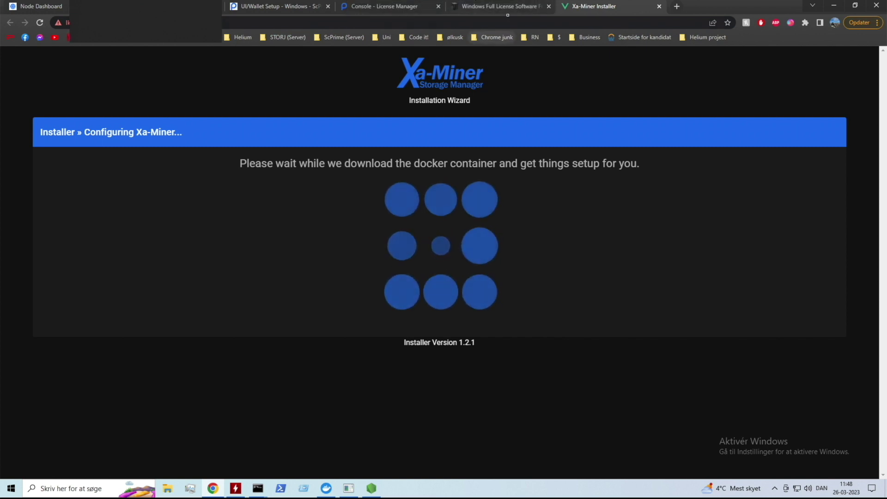
- Read the guide to the Windows Defender pop-up note, then view Docker Desktop's containers
left_click(500, 6)
scroll(435, 238, "down", 8)
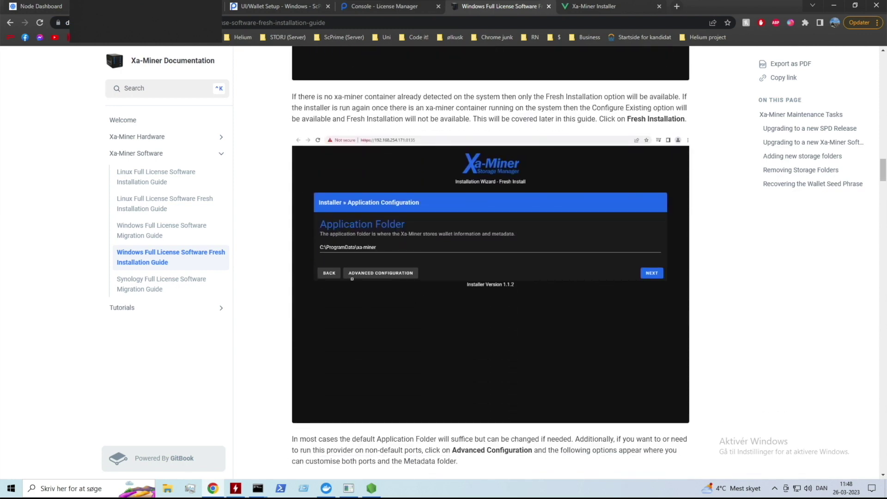
scroll(352, 279, "down", 8)
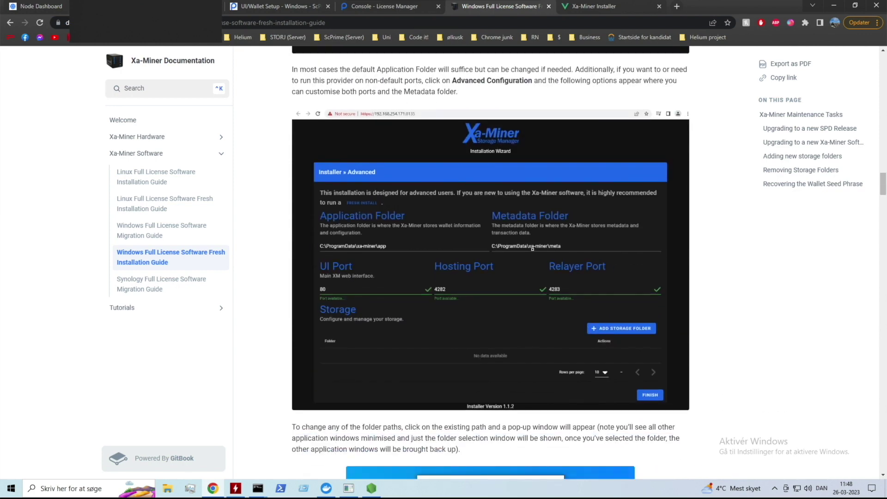
scroll(515, 304, "down", 10)
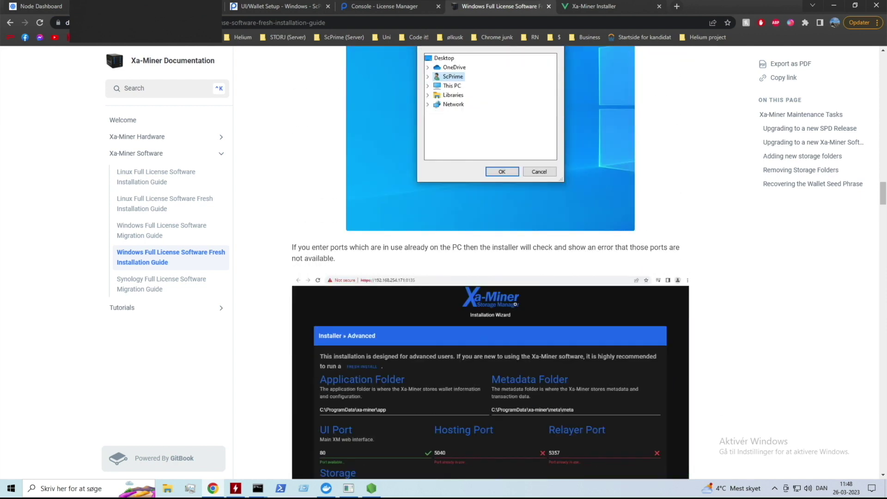
scroll(515, 304, "down", 2)
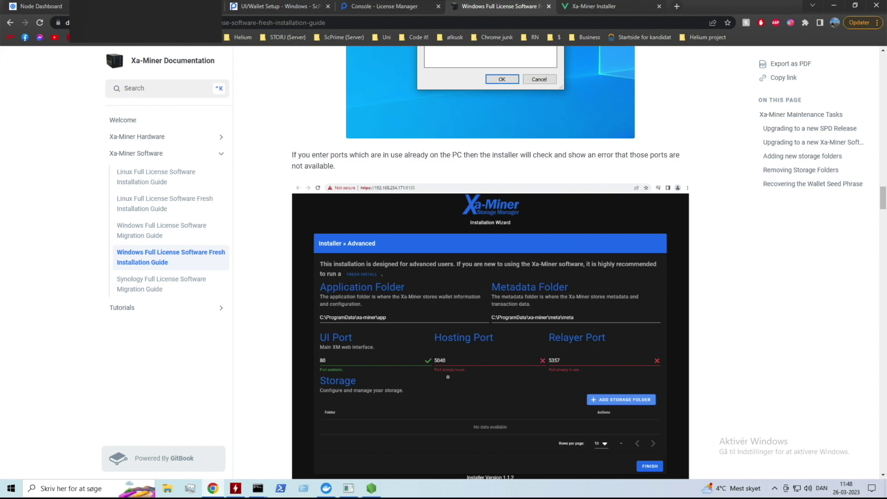
scroll(452, 369, "down", 6)
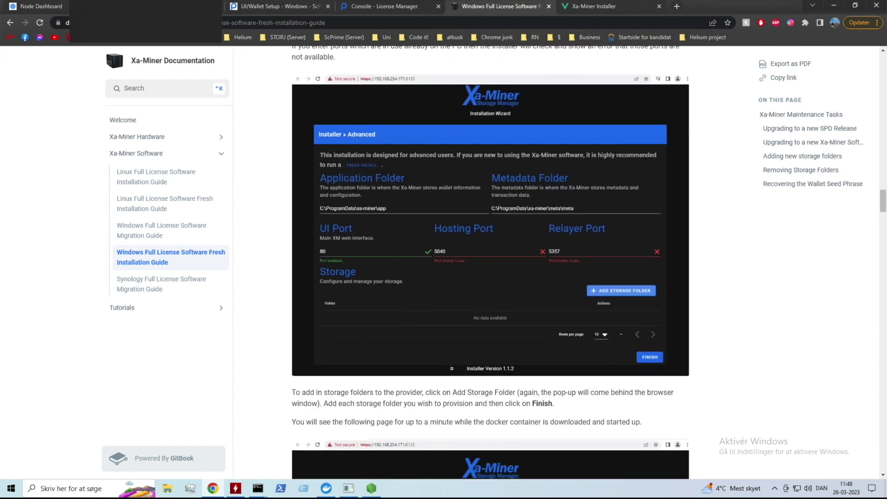
scroll(452, 369, "down", 2)
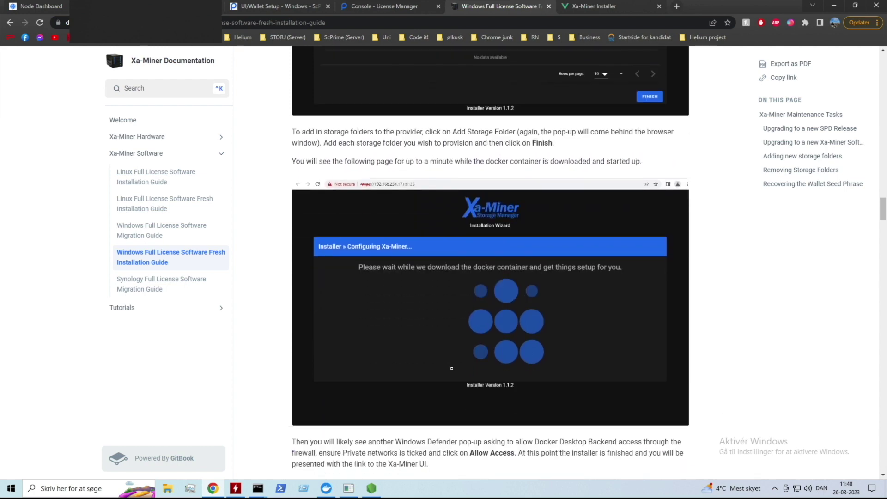
scroll(461, 300, "down", 5)
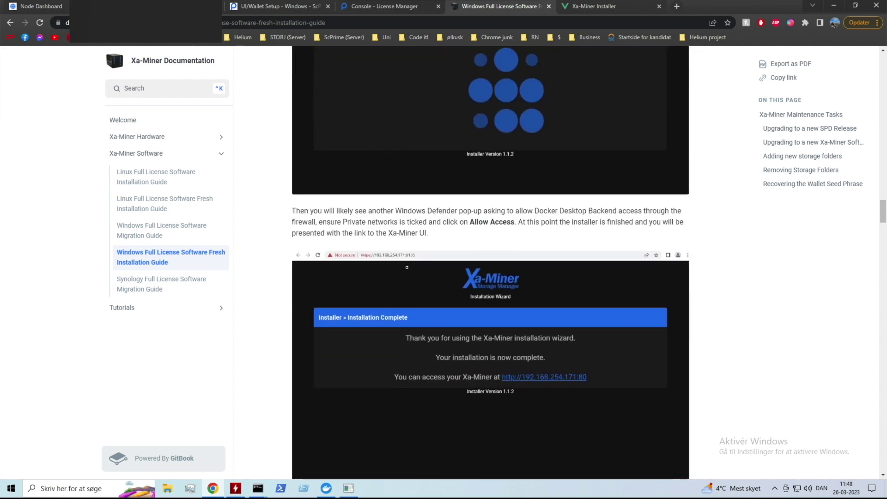
left_click_drag(337, 211, 486, 211)
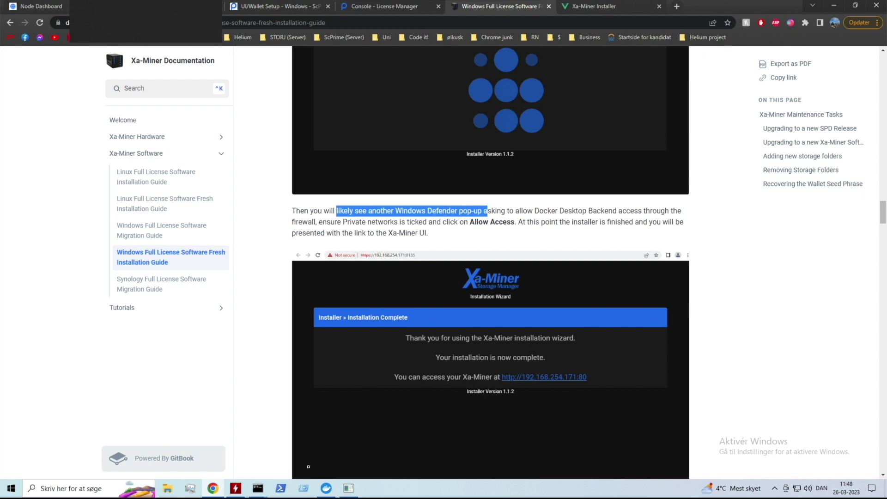
left_click(326, 488)
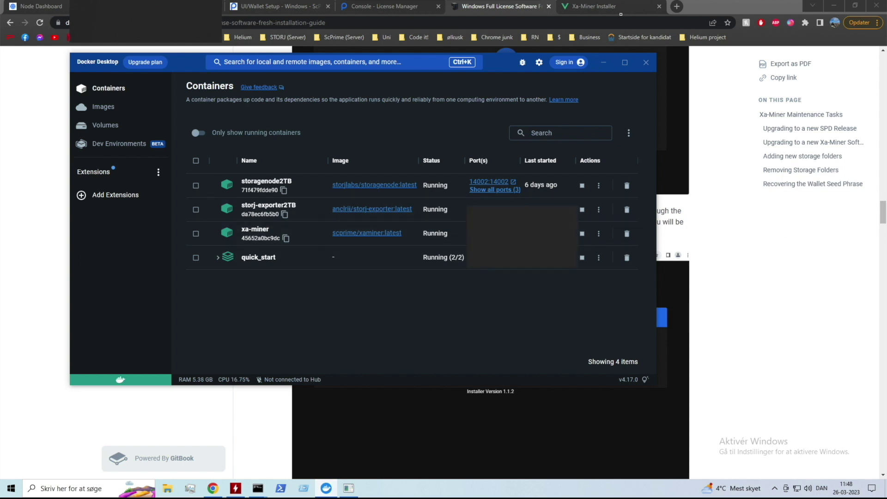
- Return to the installer's completion page and review the installation-complete message
left_click(601, 6)
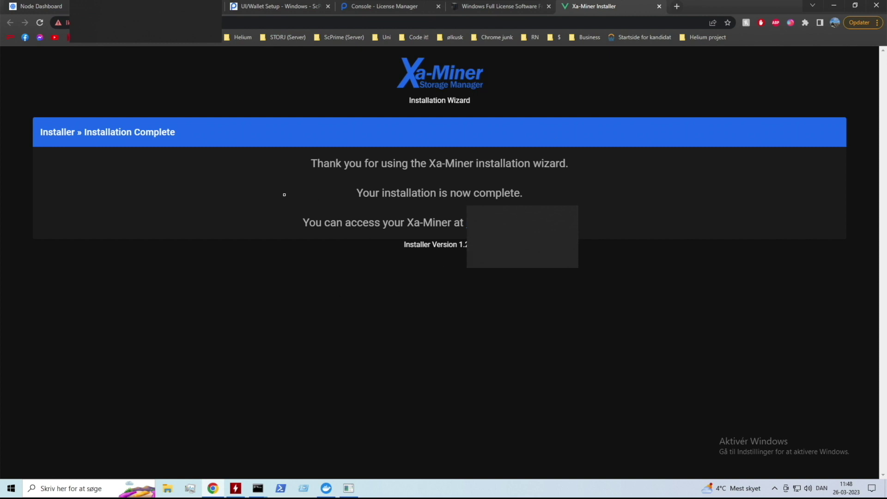
left_click_drag(364, 194, 540, 192)
left_click(563, 193)
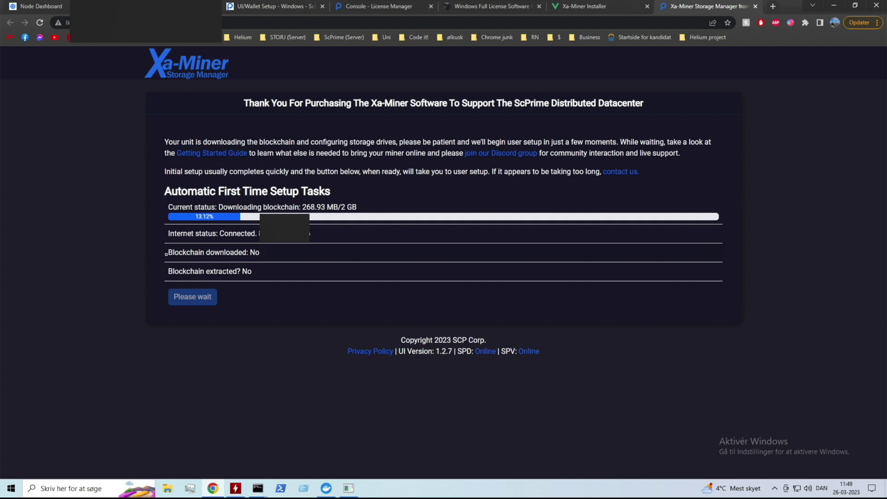
- Follow the blockchain status lines from downloaded through extracting until it shows extracted
left_click_drag(173, 253, 264, 254)
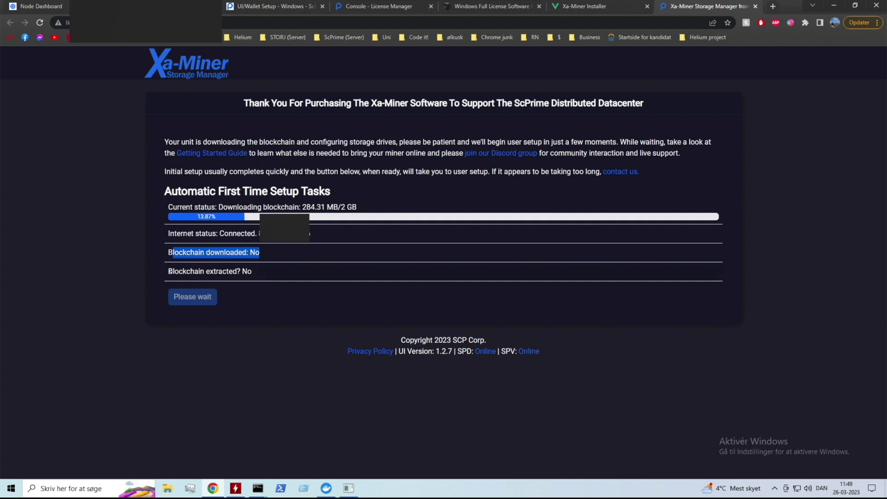
left_click_drag(169, 271, 256, 272)
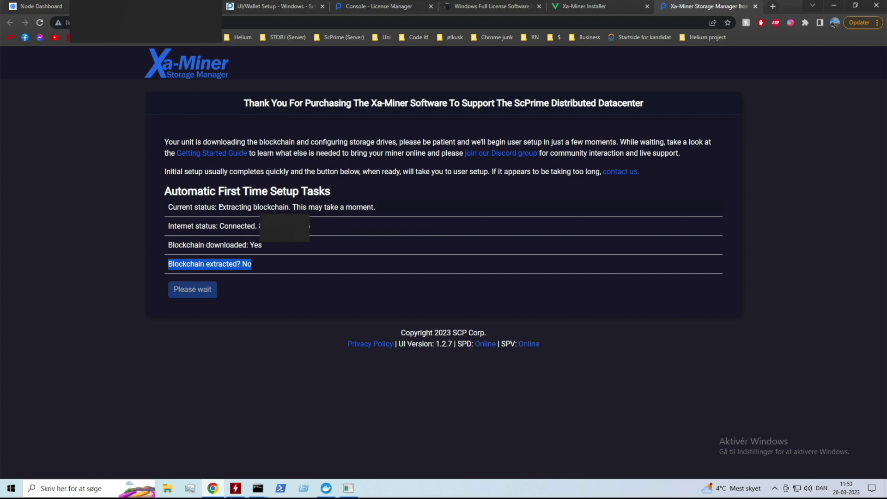
left_click_drag(219, 207, 291, 208)
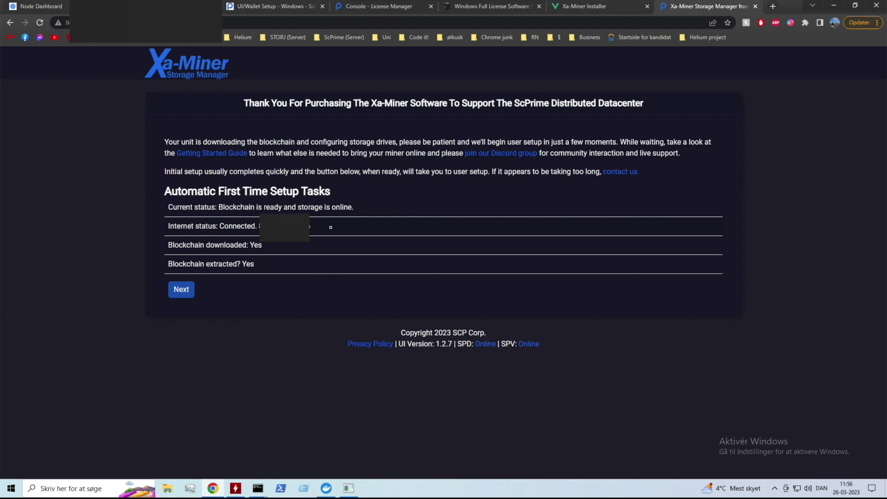
left_click_drag(173, 264, 289, 264)
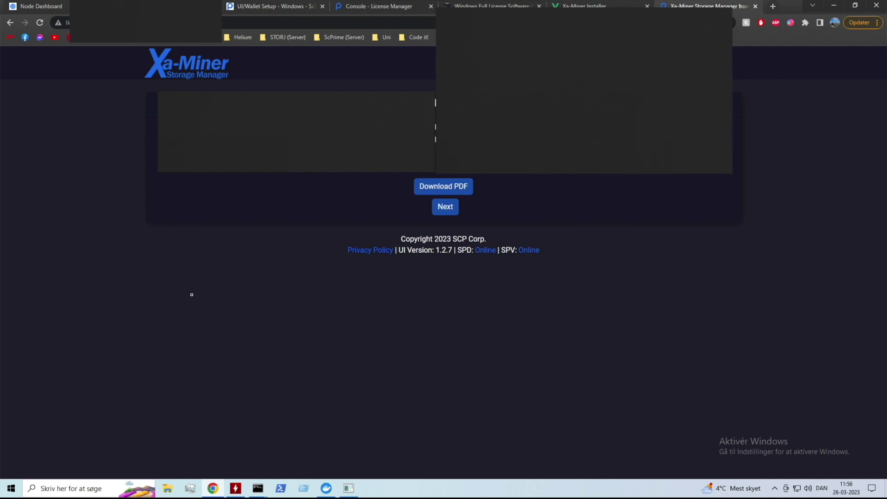
- Save scp-seed-xaminer.pdf, register the device with Xa Net Services by email, and open the dashboard
left_click(449, 189)
left_click(446, 206)
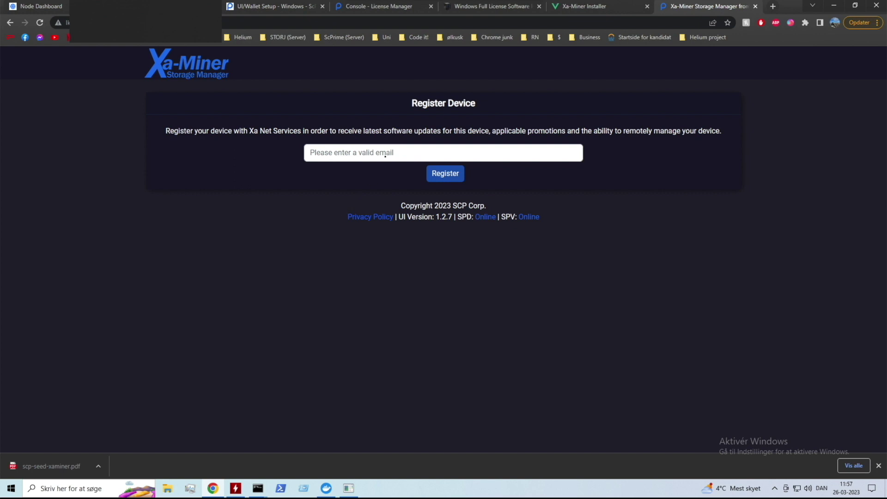
left_click(440, 174)
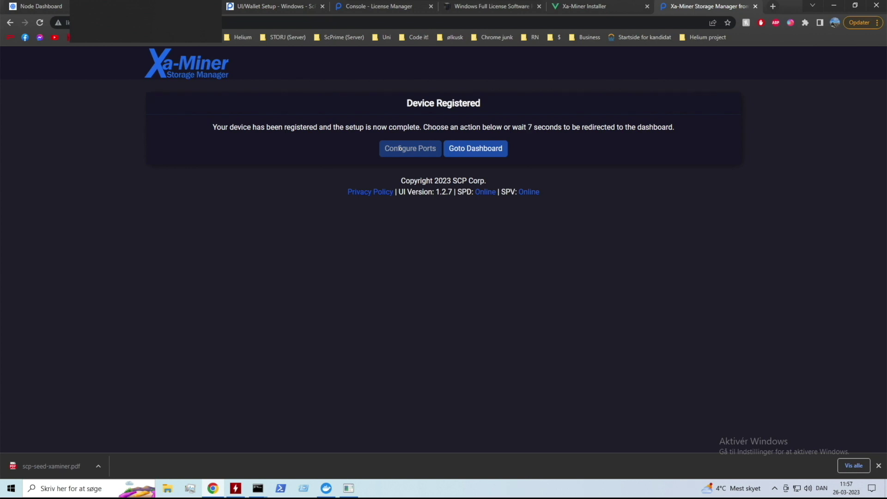
left_click(466, 149)
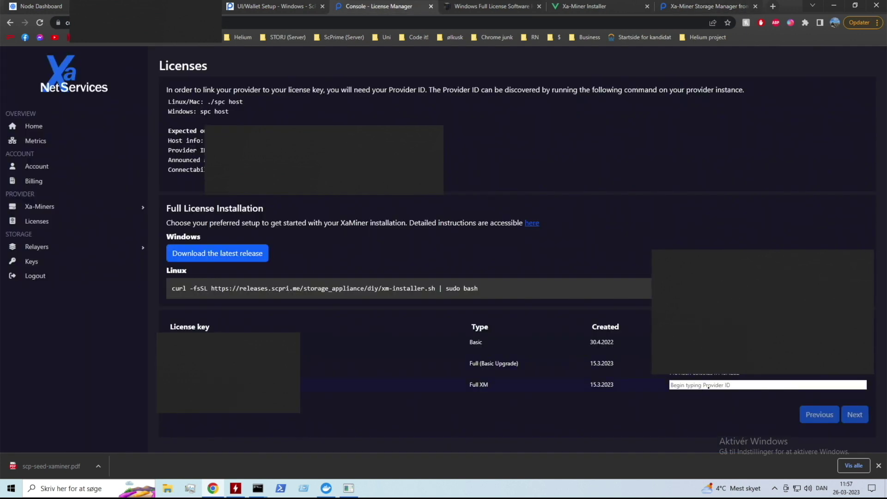
- Start entering the Provider ID in the Full XM license row's field
left_click(702, 386)
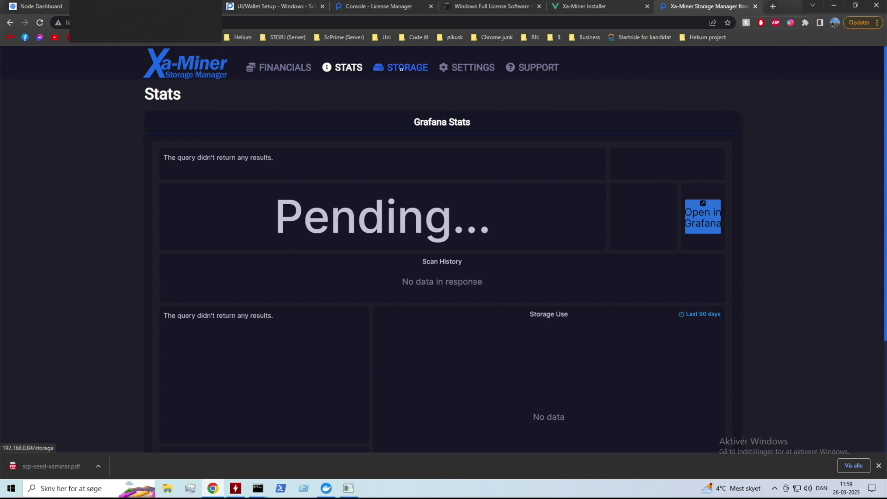
- On the Storage page, check the drives' free space in File Explorer
left_click(401, 68)
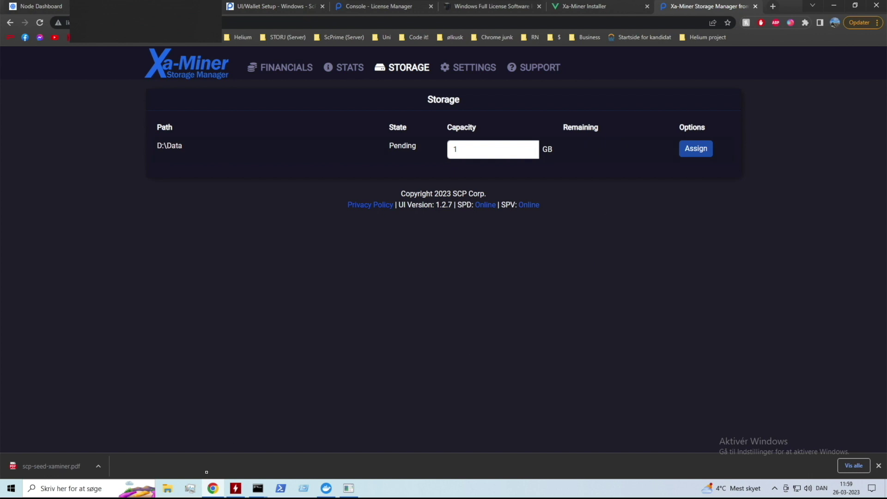
left_click(167, 489)
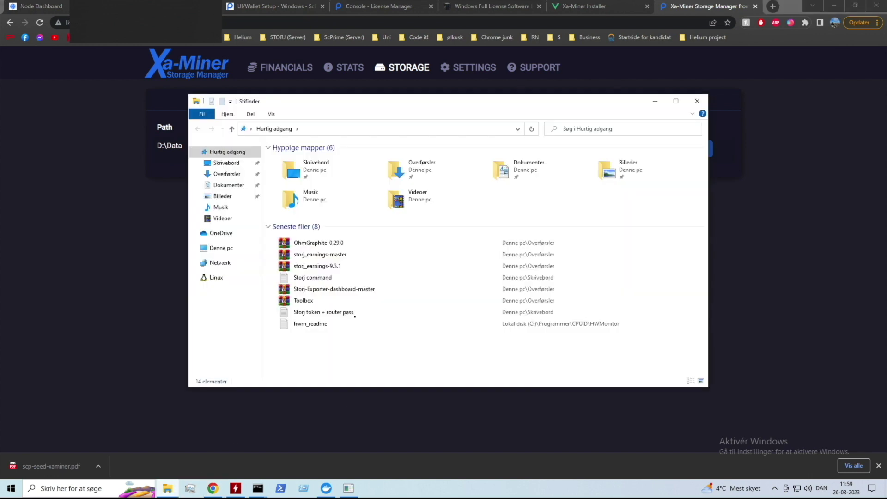
left_click(212, 245)
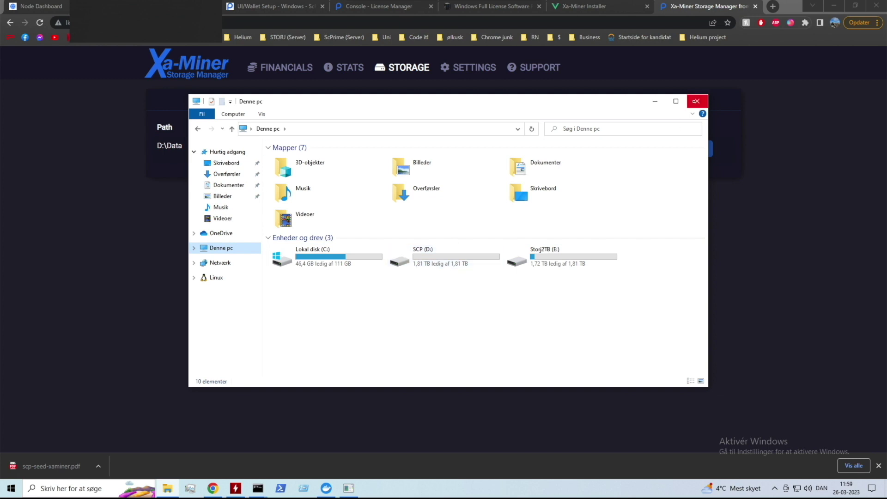
left_click(698, 100)
- Set the D:\Data storage capacity to 1800 GB and confirm assigning it
left_click_drag(460, 149, 445, 147)
type("1")
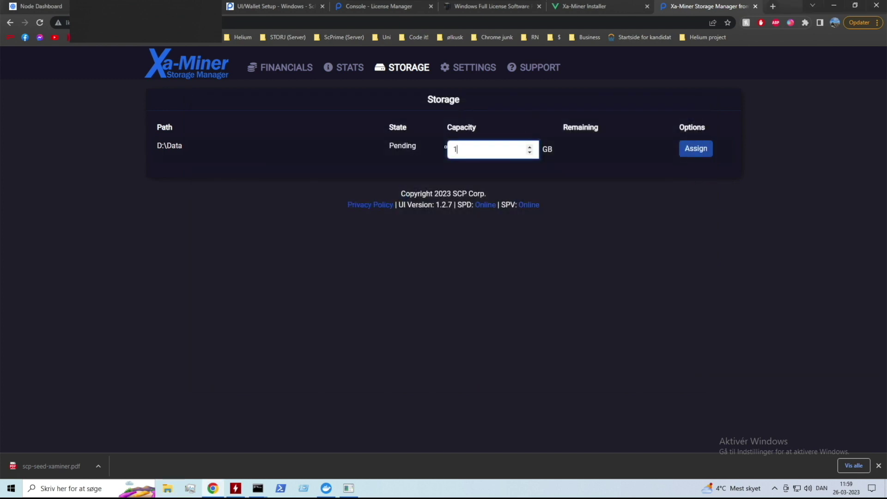
type("800")
key("Return")
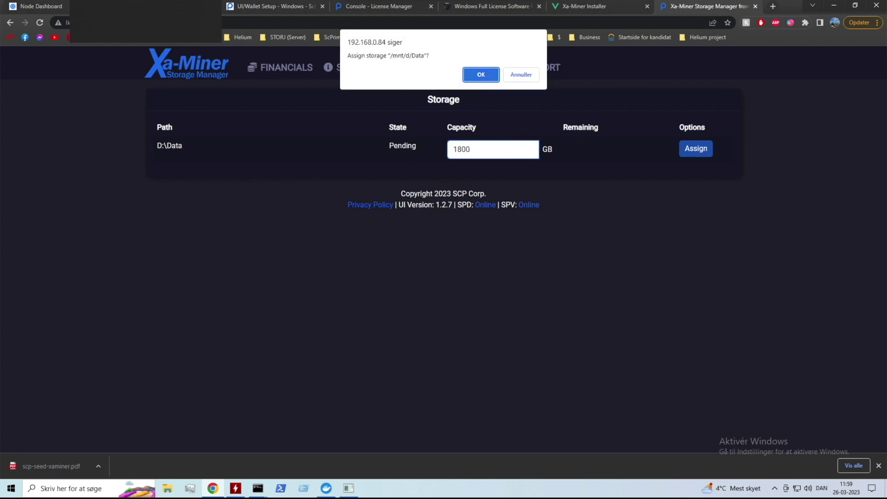
left_click(481, 75)
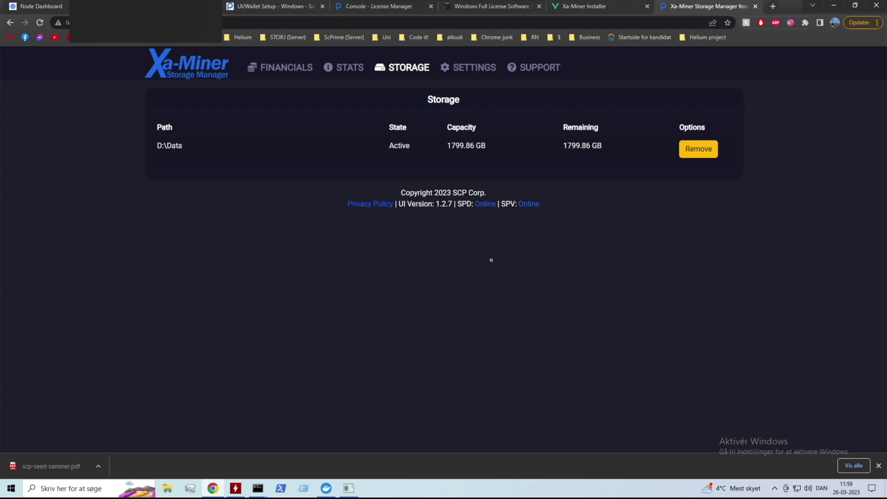
left_click(455, 67)
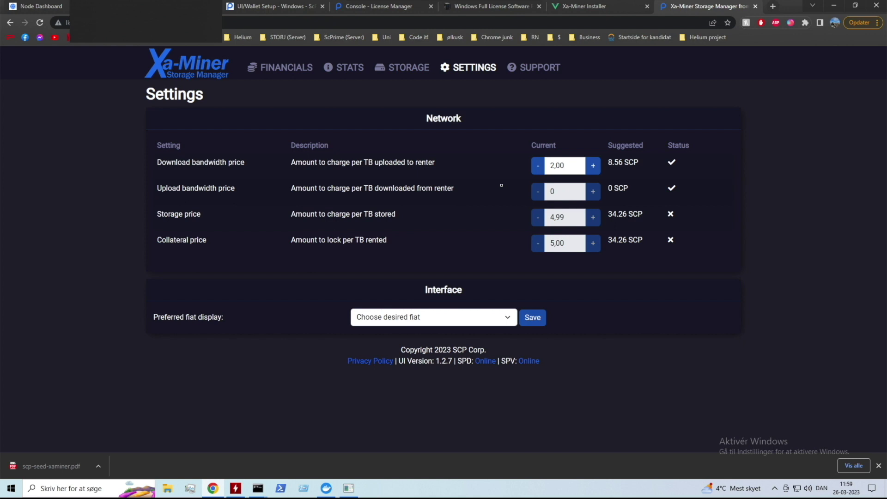
- Choose DKK as the preferred fiat display currency and save the setting
left_click(504, 313)
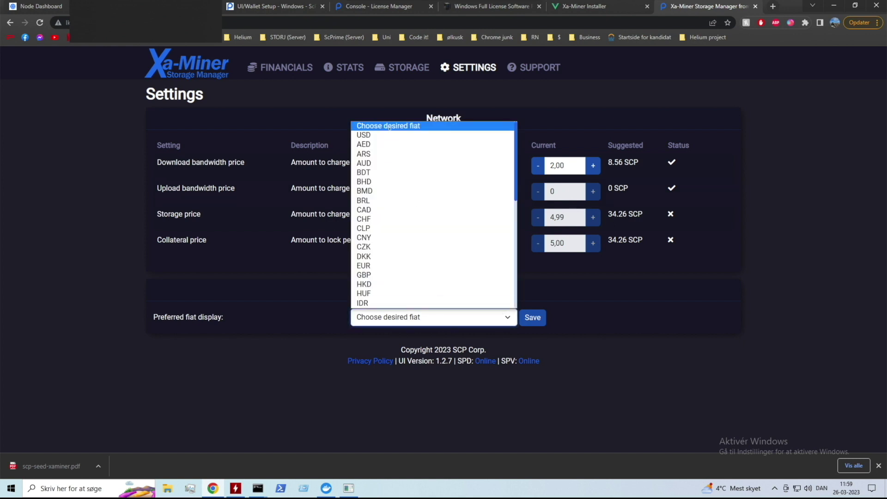
left_click(376, 255)
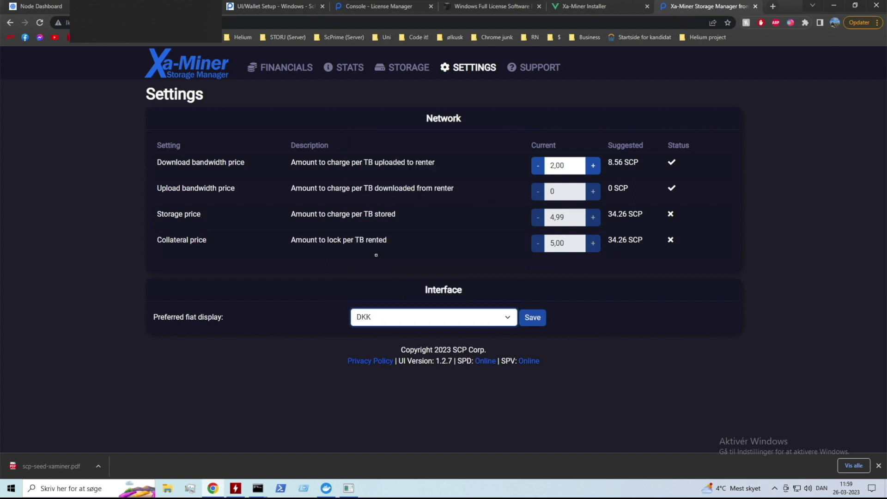
left_click(530, 324)
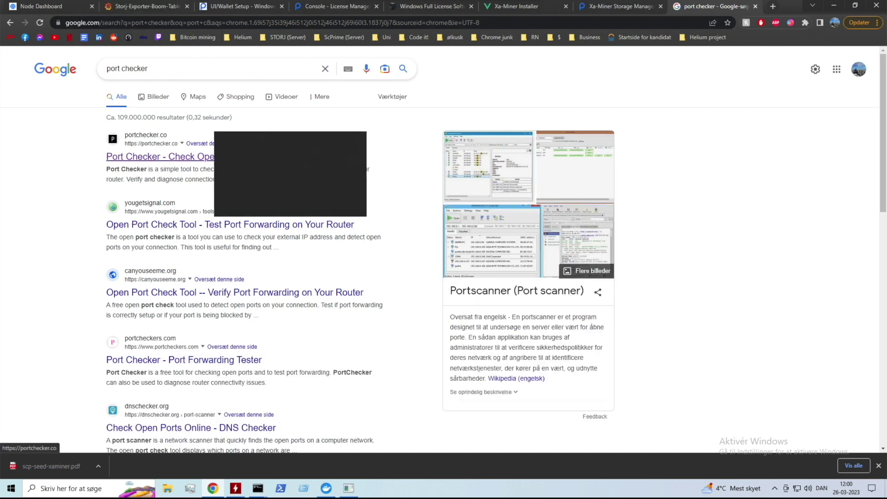
- Open portchecker.co from the results, dismiss the ad, and read port 4282's result
left_click_drag(149, 68, 100, 71)
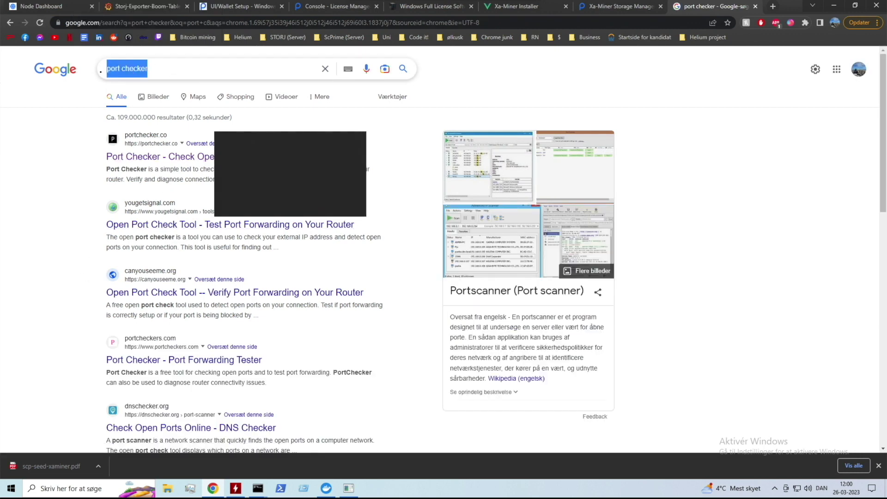
left_click(157, 157)
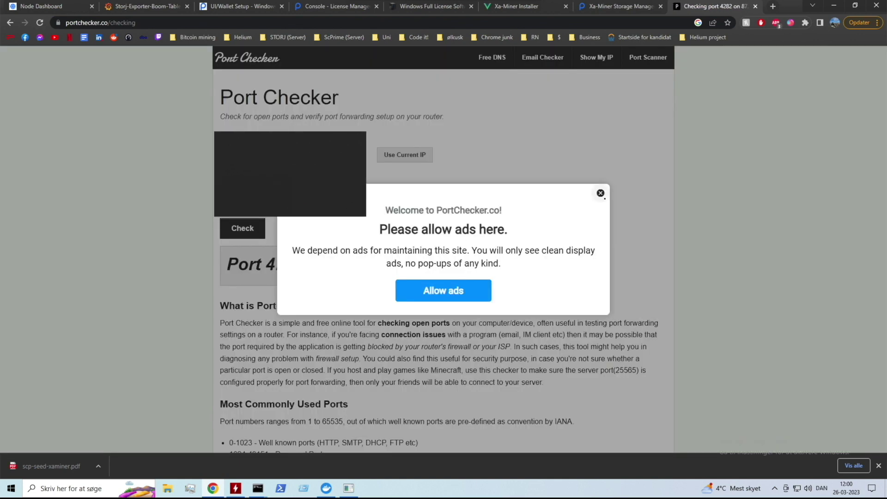
left_click(601, 194)
left_click_drag(224, 264, 384, 265)
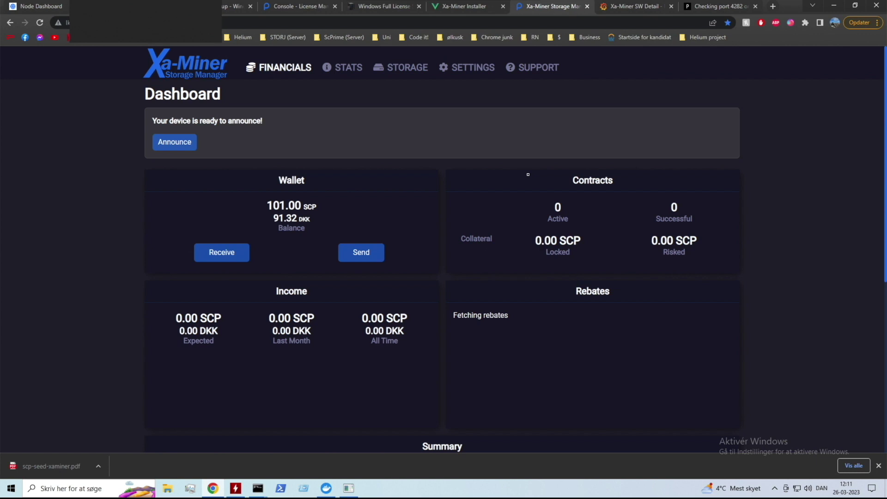
- Review the wallet balance and ready-to-announce message, then announce the device to the network
left_click_drag(296, 240, 410, 208)
left_click(373, 195)
left_click_drag(152, 122, 274, 119)
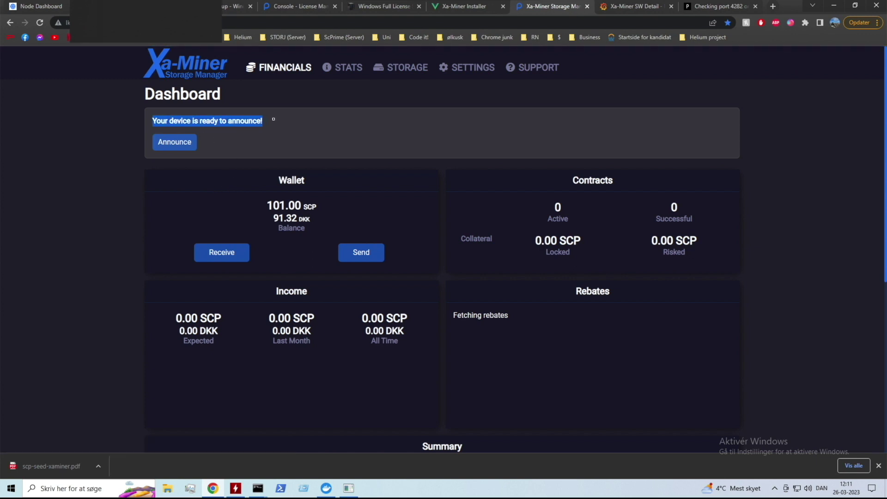
left_click(190, 142)
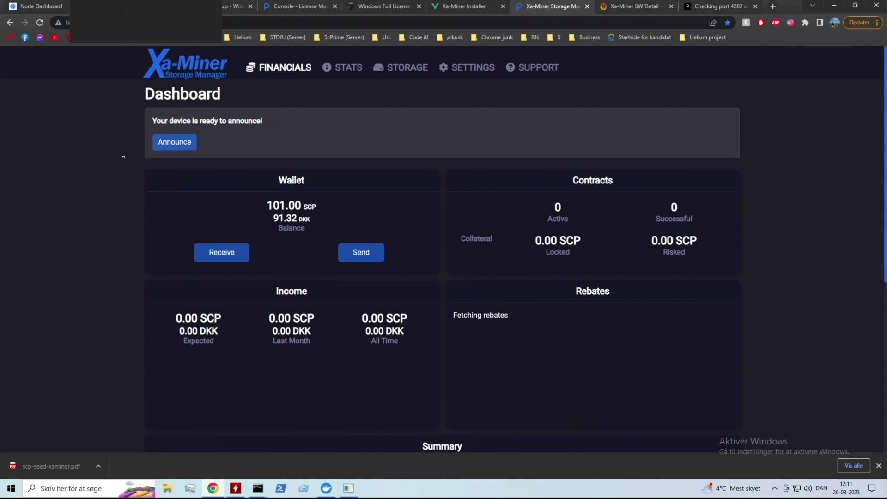
left_click(179, 144)
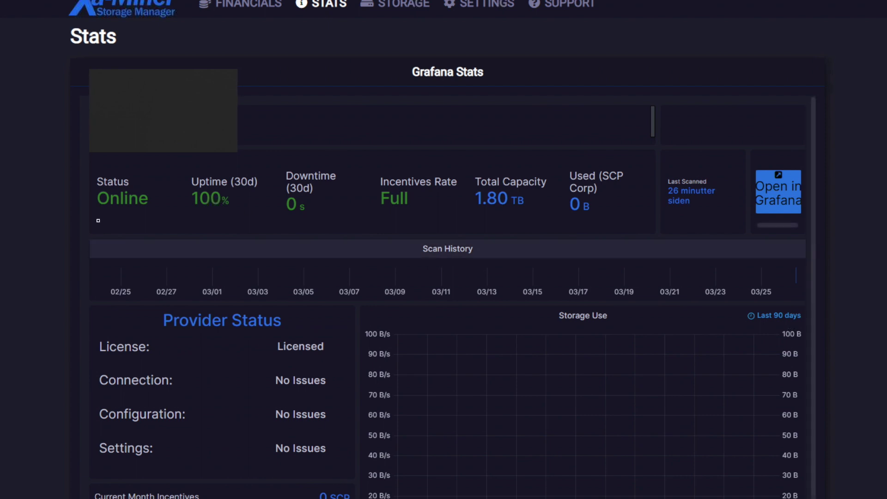
left_click_drag(96, 199, 152, 201)
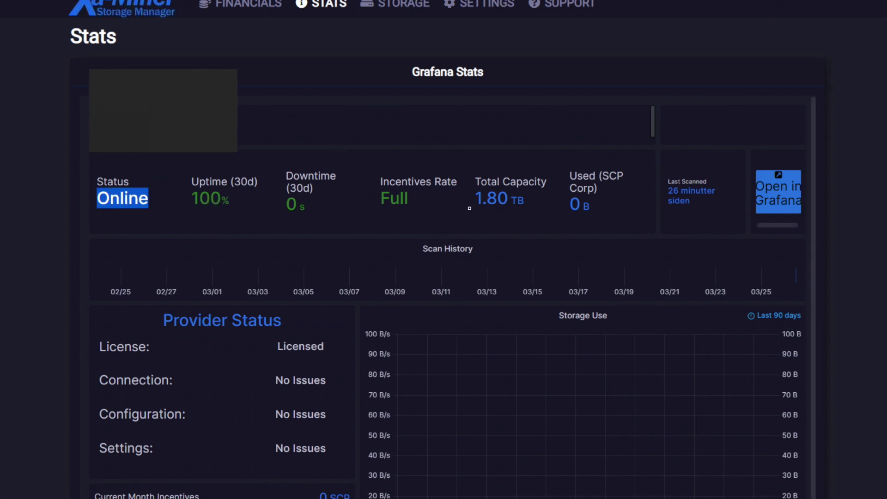
left_click_drag(476, 201, 528, 200)
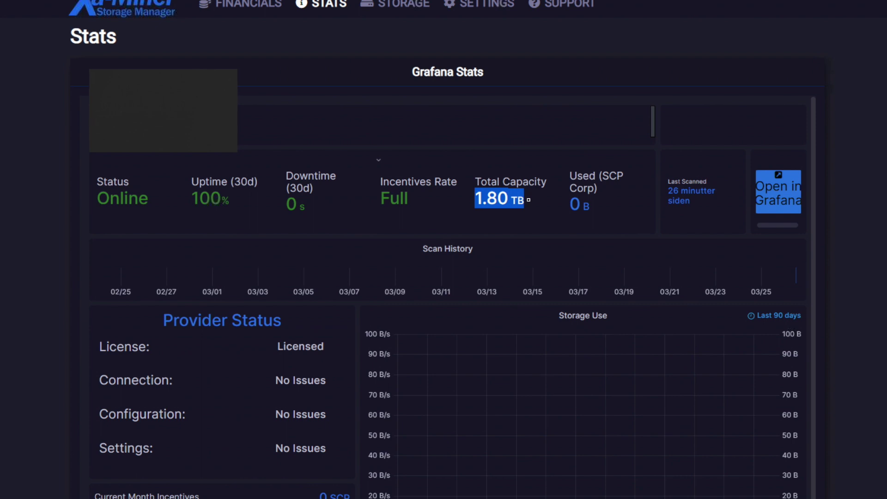